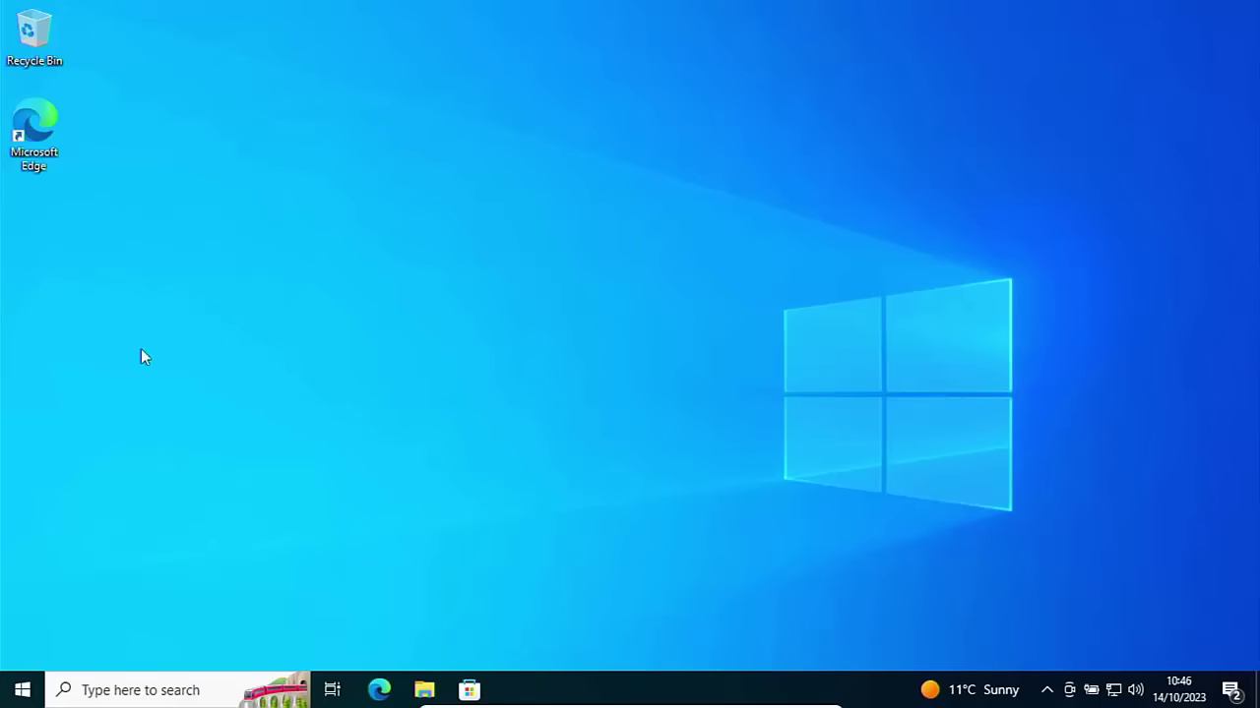
Step: Open microsoft.com/software-download/windows11 in Microsoft Edge
{"action": "double_click", "coordinate": [33, 153]}
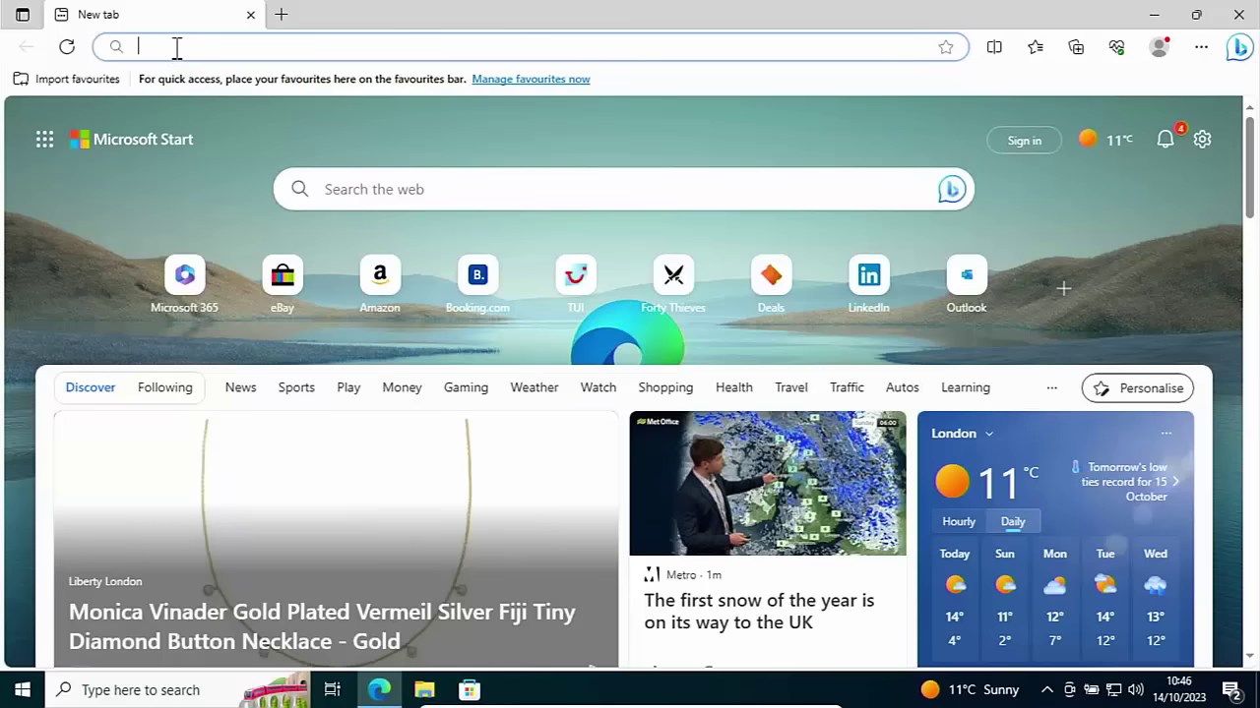
{"action": "type", "text": "mi"}
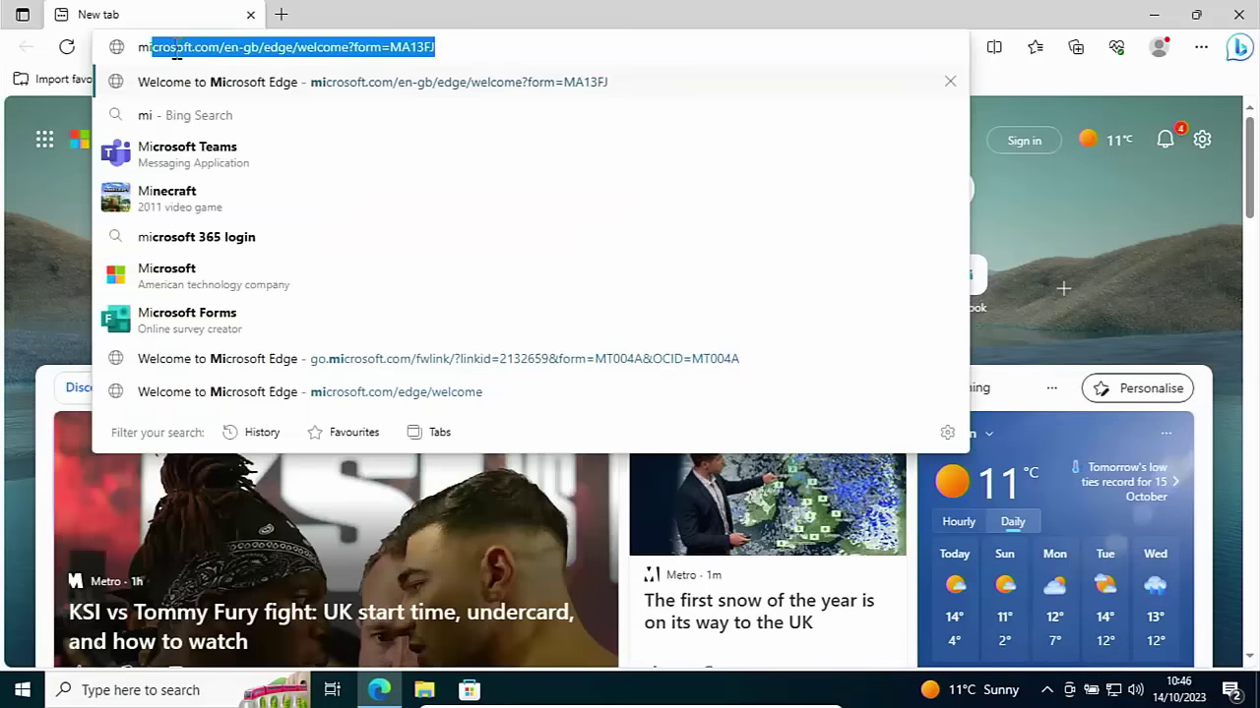
{"action": "type", "text": "croso"}
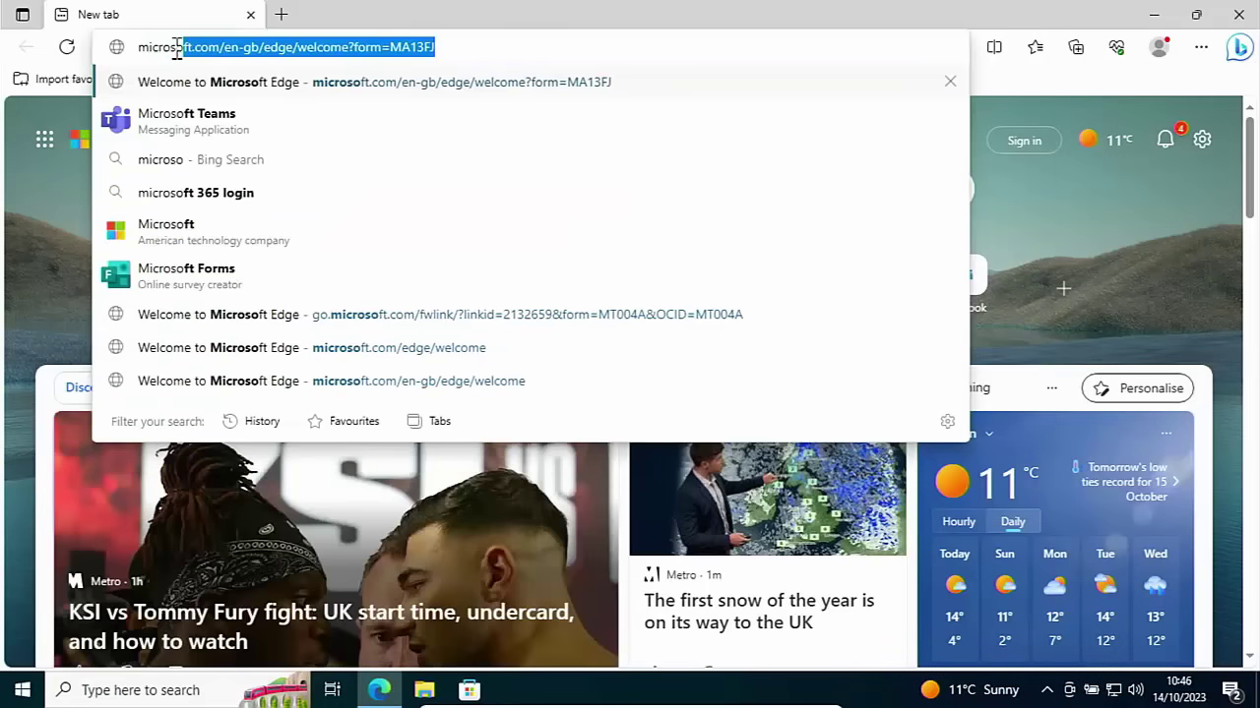
{"action": "type", "text": "ft.com/"}
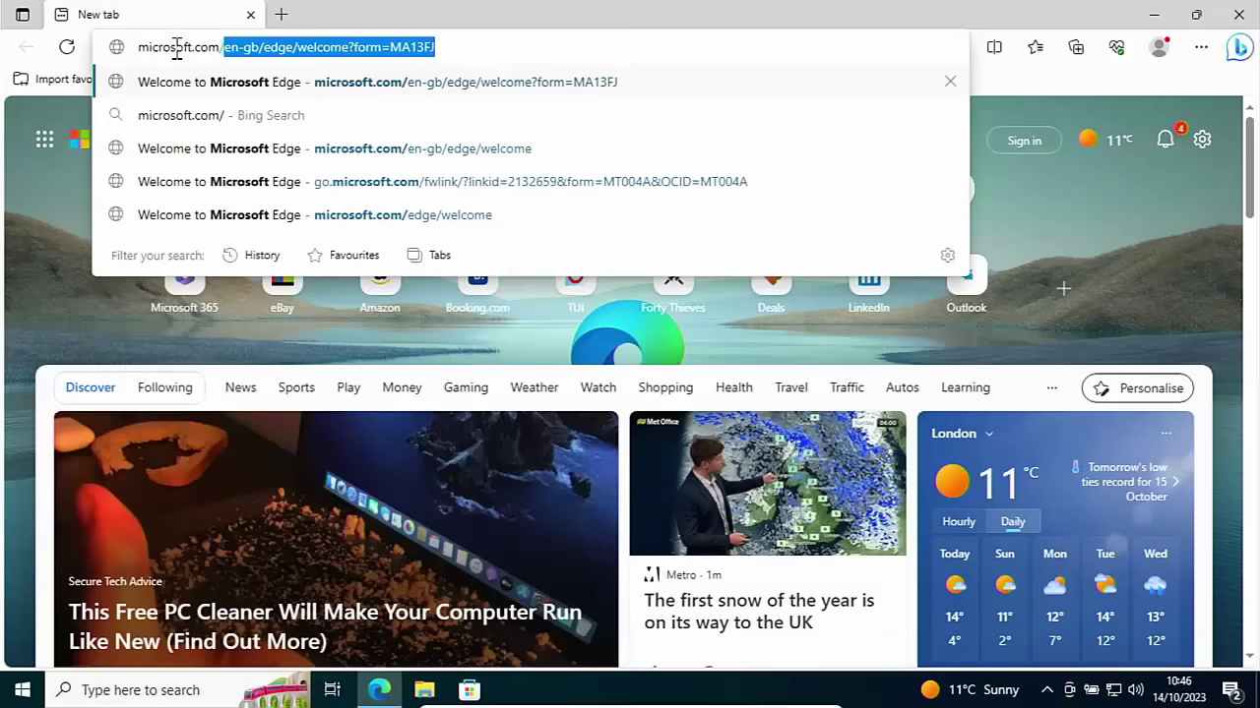
{"action": "type", "text": "s"}
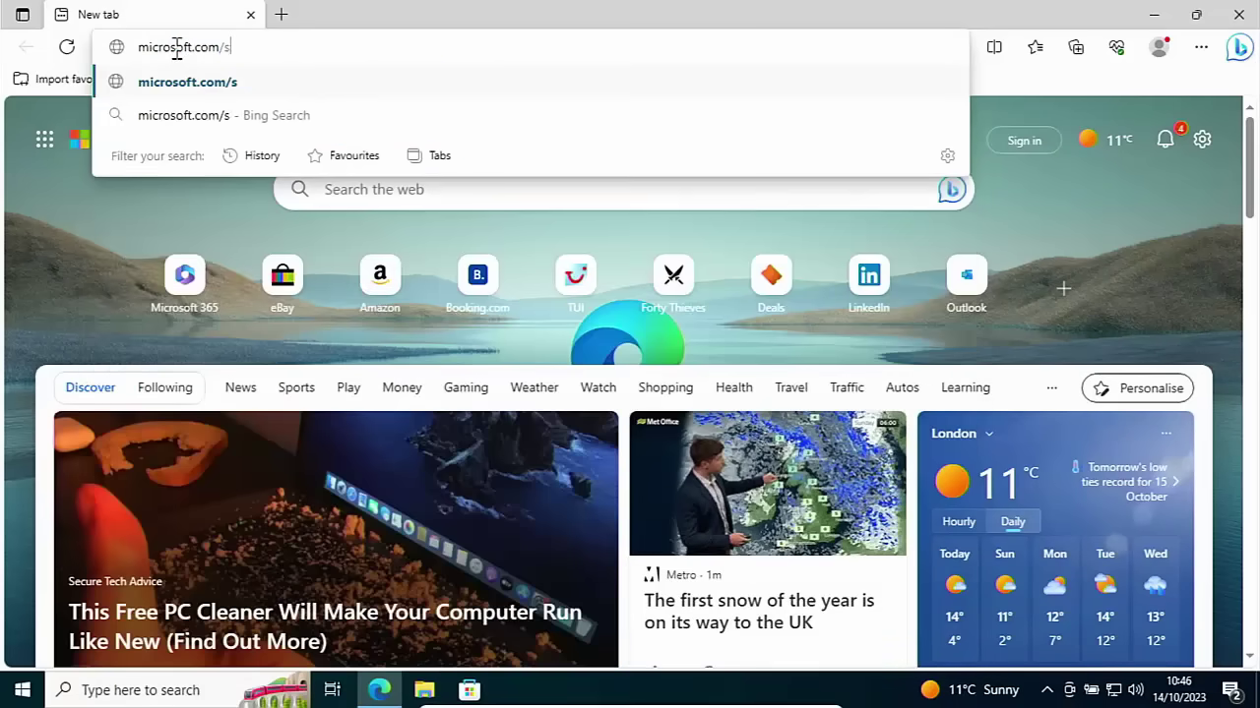
{"action": "type", "text": "oftware-do"}
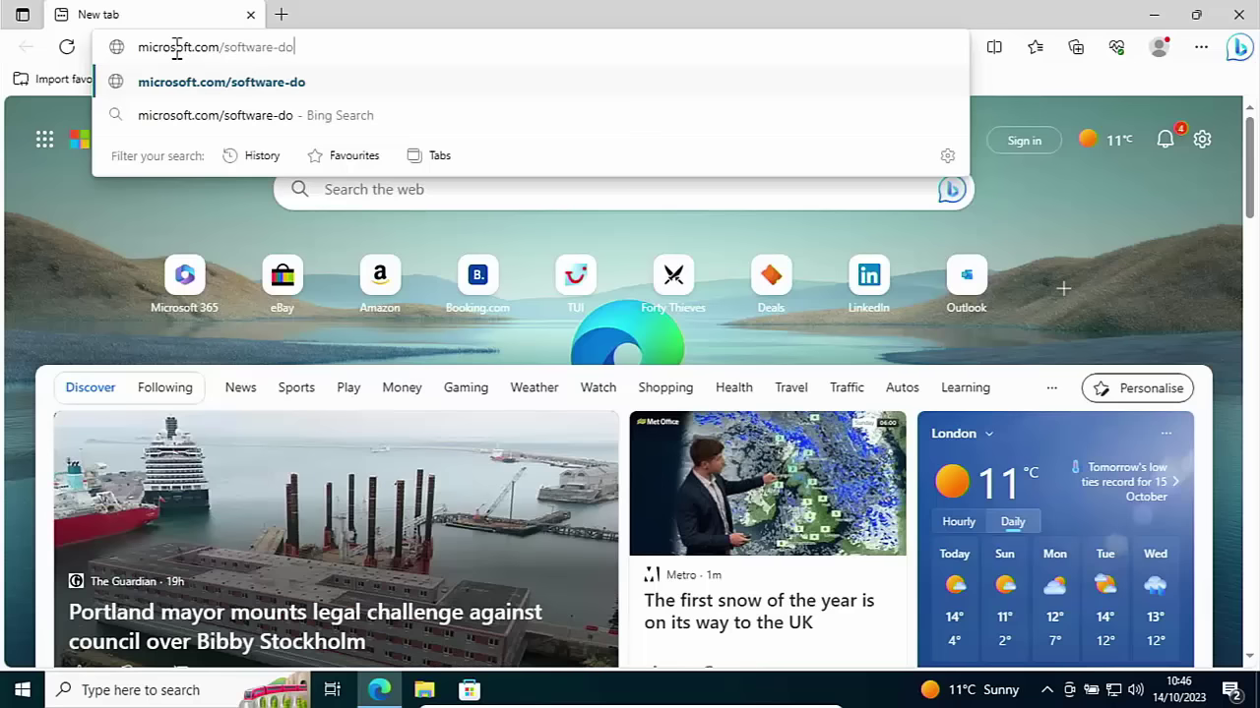
{"action": "type", "text": "wnload"}
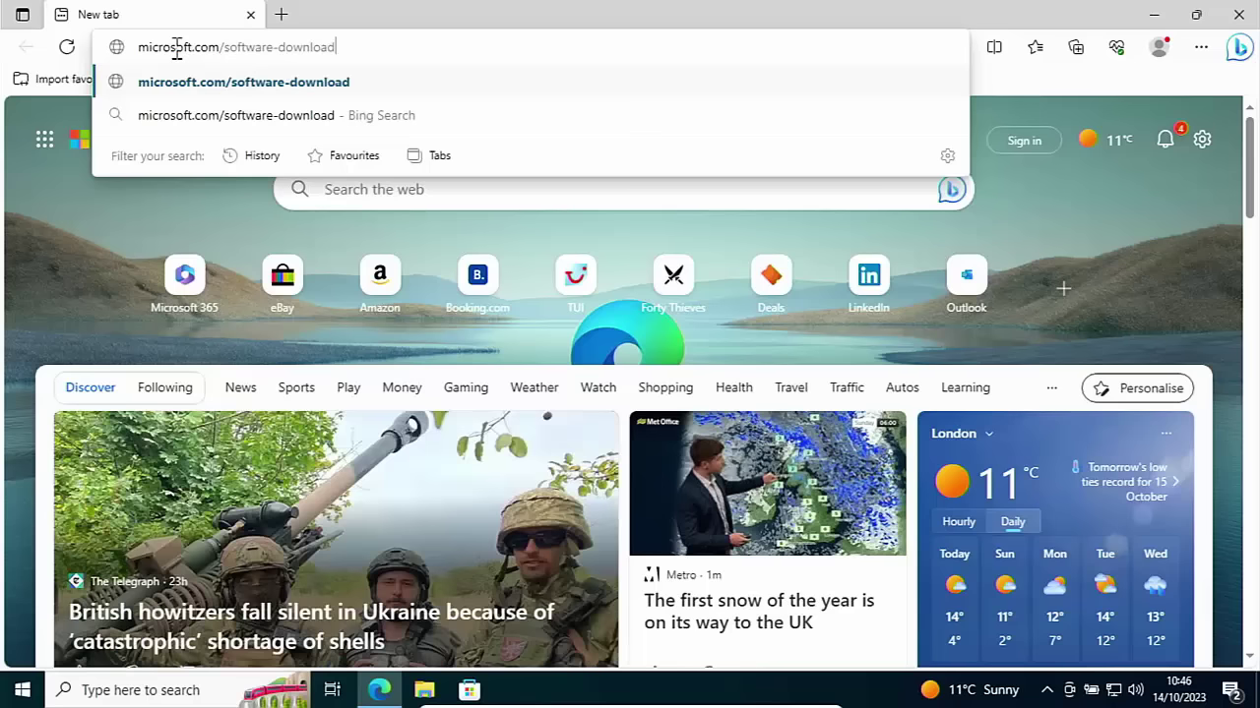
{"action": "type", "text": "/windows11"}
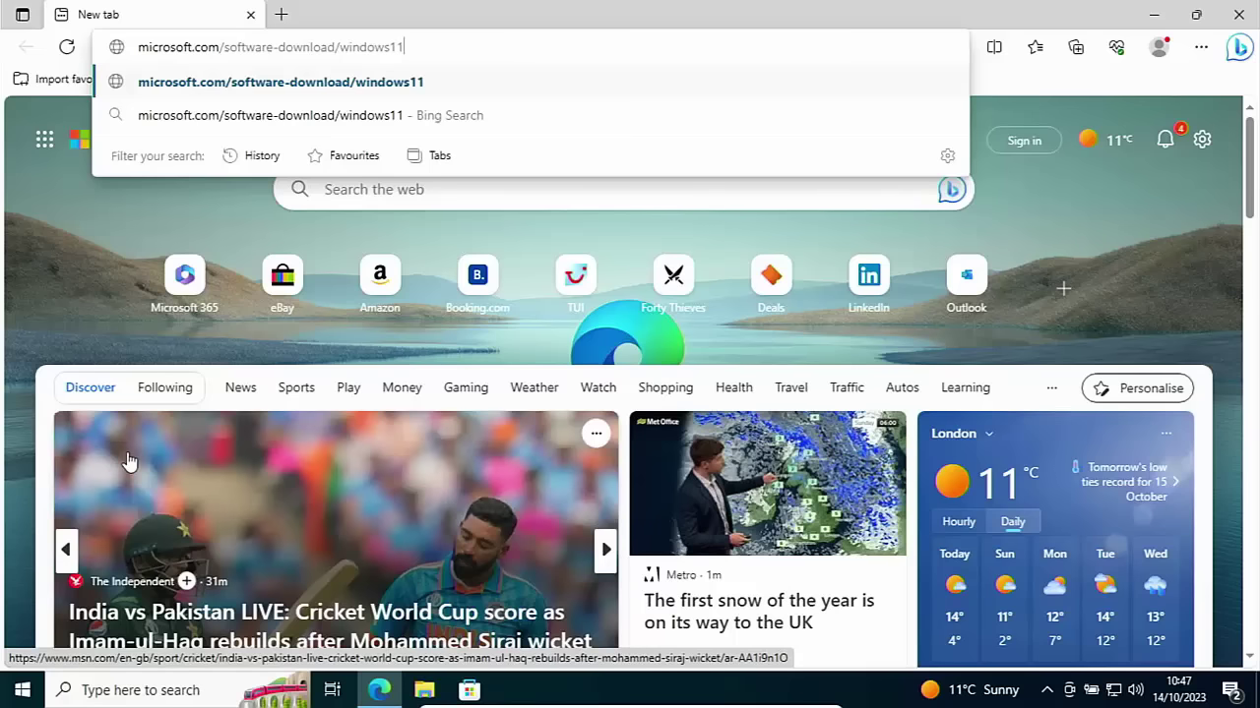
{"action": "key", "text": "Return"}
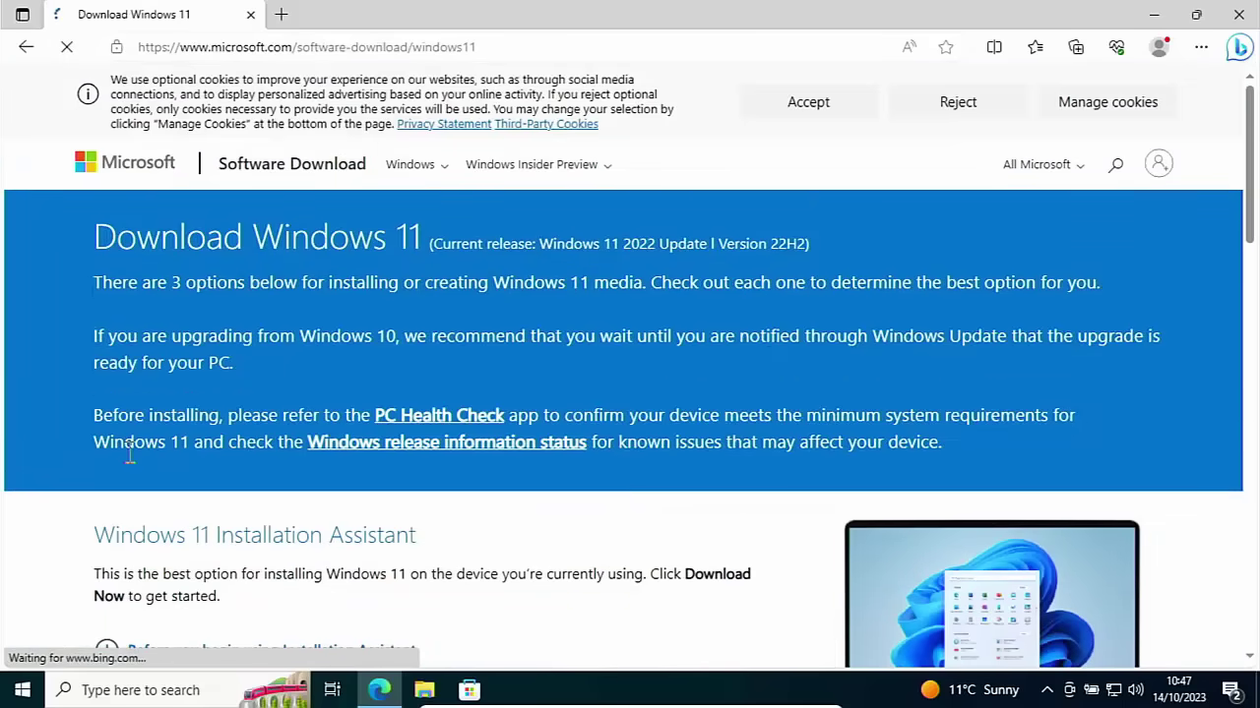
Step: Select Windows 11 (multi-edition ISO for x64 devices) as the disk image and request its download
{"action": "scroll", "coordinate": [217, 551], "scroll_direction": "down", "scroll_amount": 4}
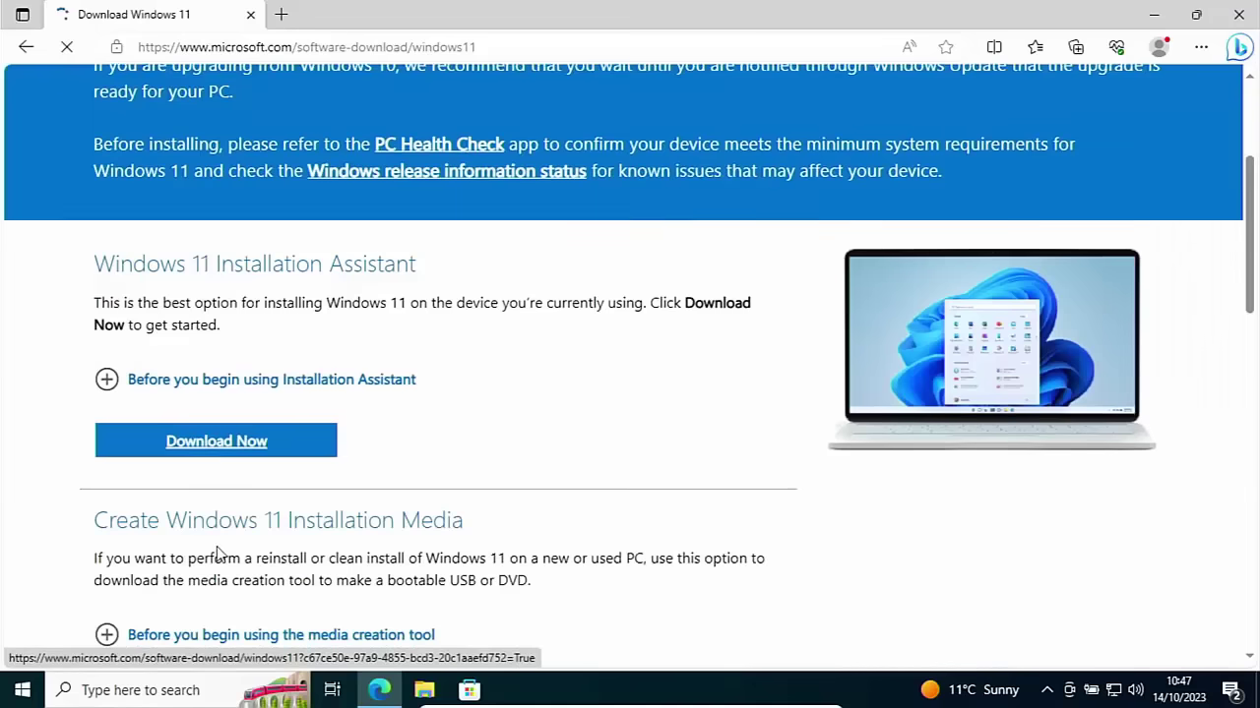
{"action": "scroll", "coordinate": [219, 554], "scroll_direction": "down", "scroll_amount": 3}
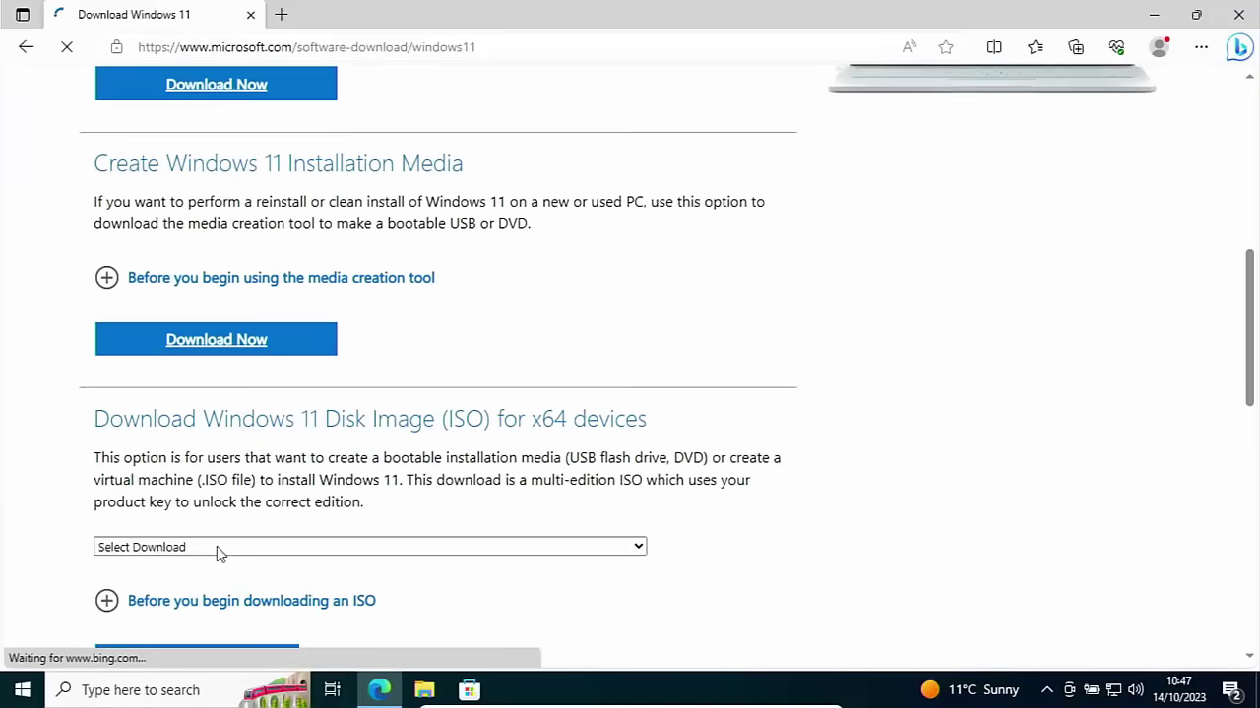
{"action": "scroll", "coordinate": [218, 556], "scroll_direction": "down", "scroll_amount": 2}
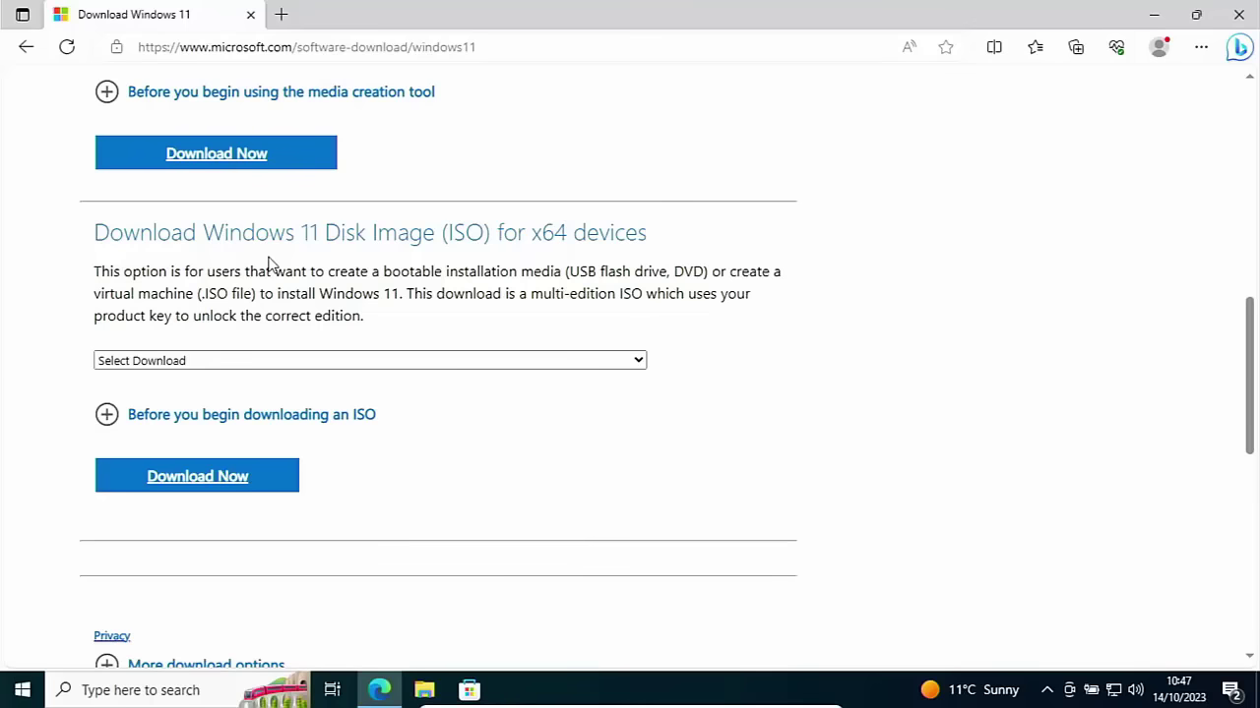
{"action": "left_click", "coordinate": [436, 361]}
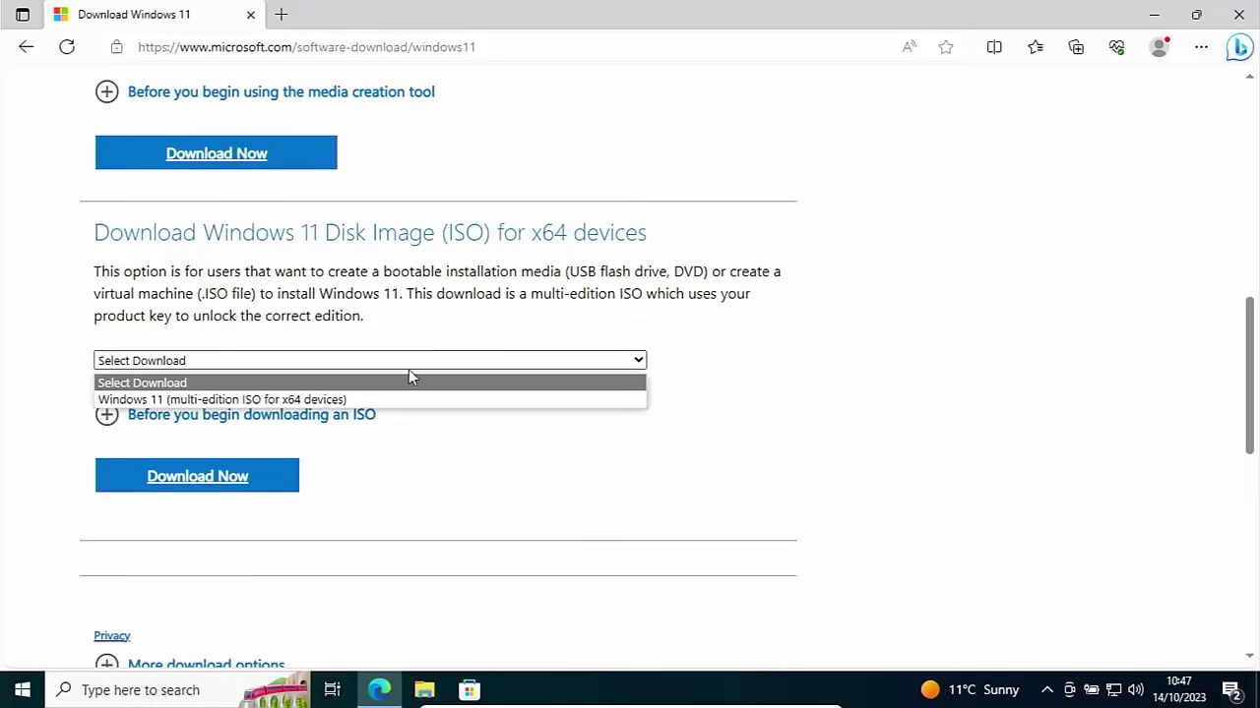
{"action": "left_click", "coordinate": [369, 399]}
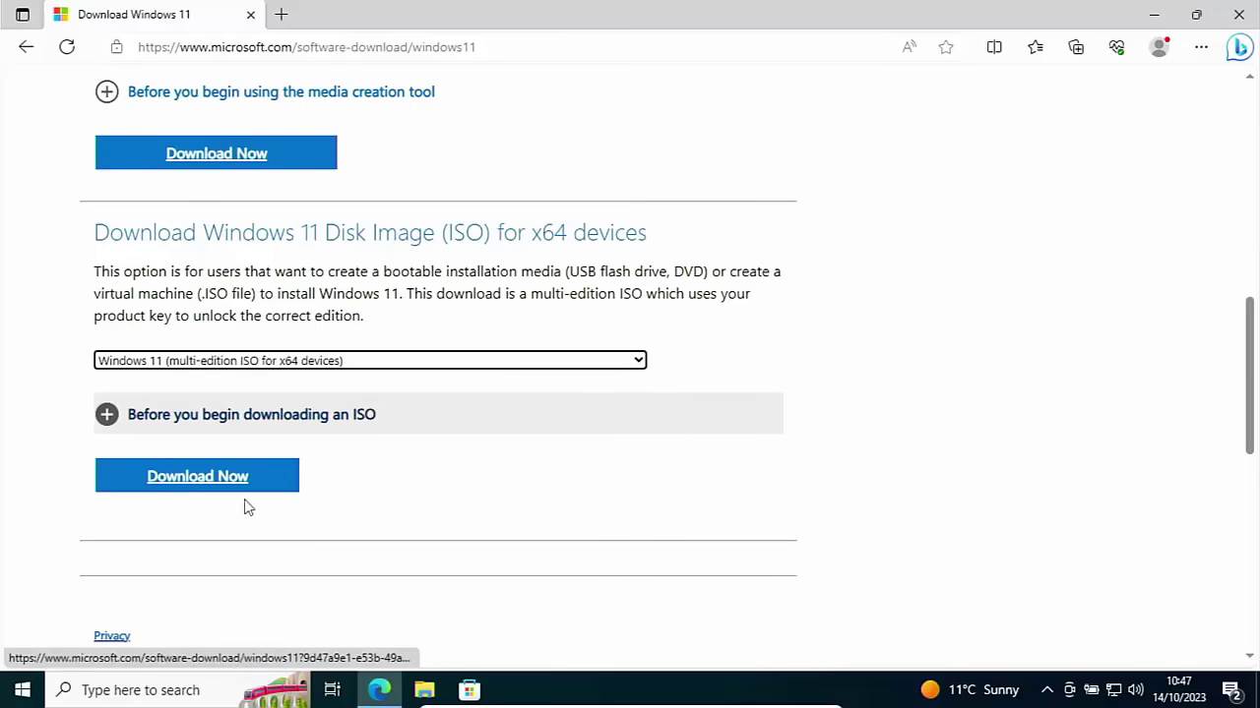
{"action": "left_click", "coordinate": [204, 491]}
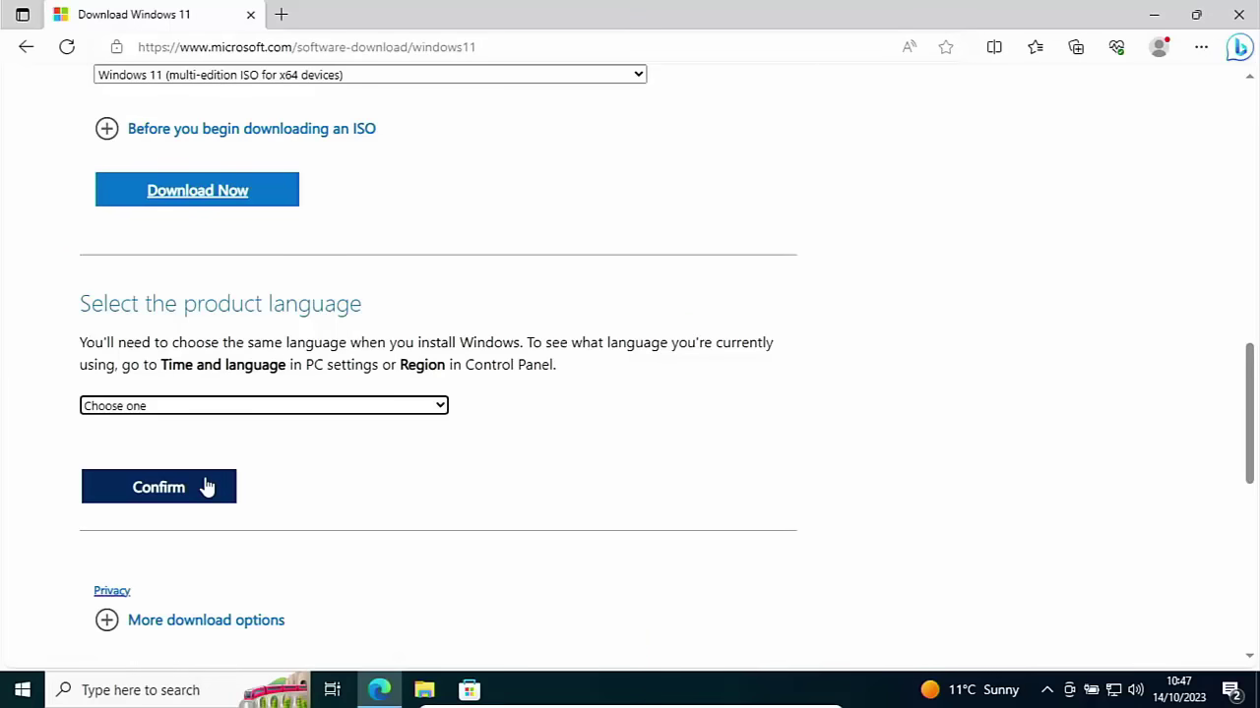
Step: Confirm English International as the product language, download the 64-bit ISO and close the browser
{"action": "left_click", "coordinate": [263, 408]}
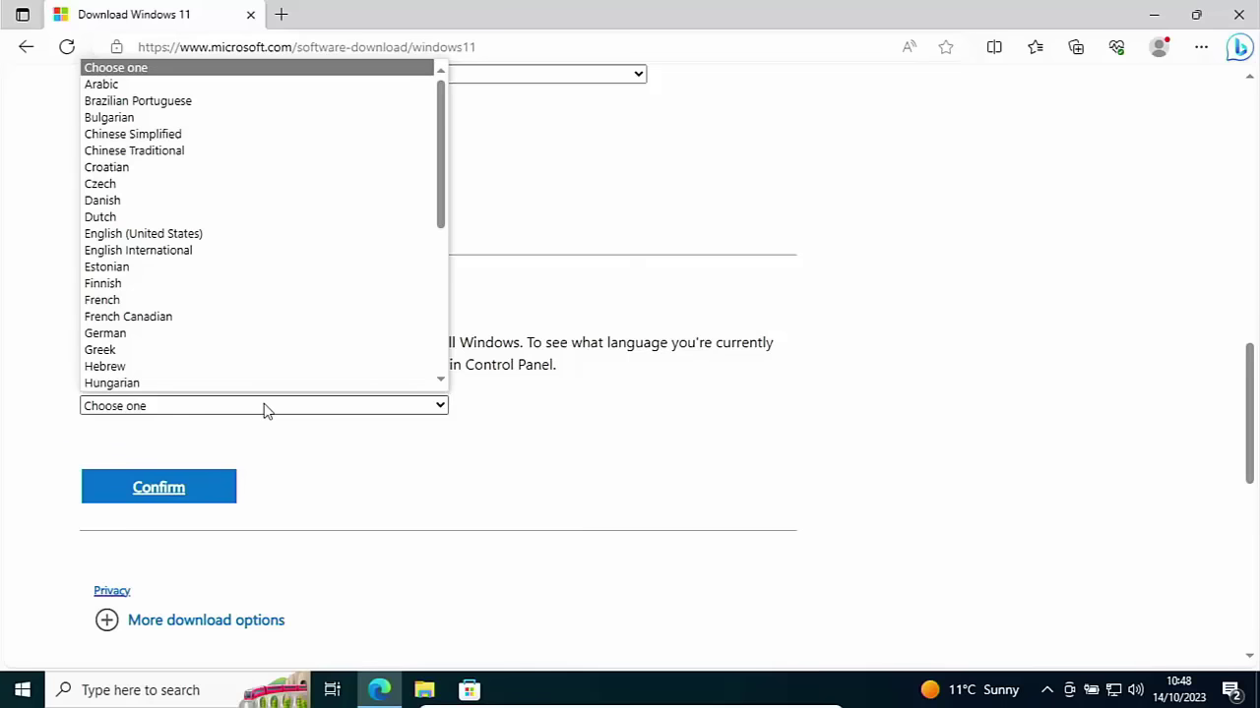
{"action": "left_click", "coordinate": [208, 263]}
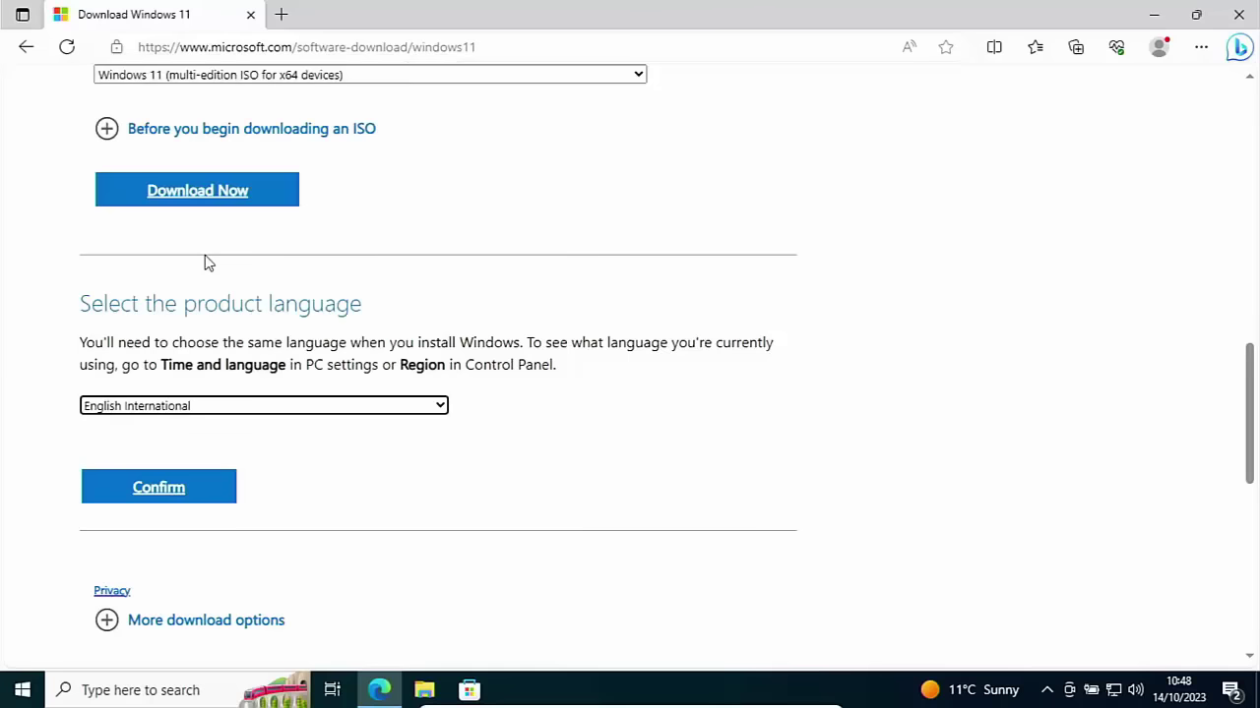
{"action": "left_click", "coordinate": [170, 489]}
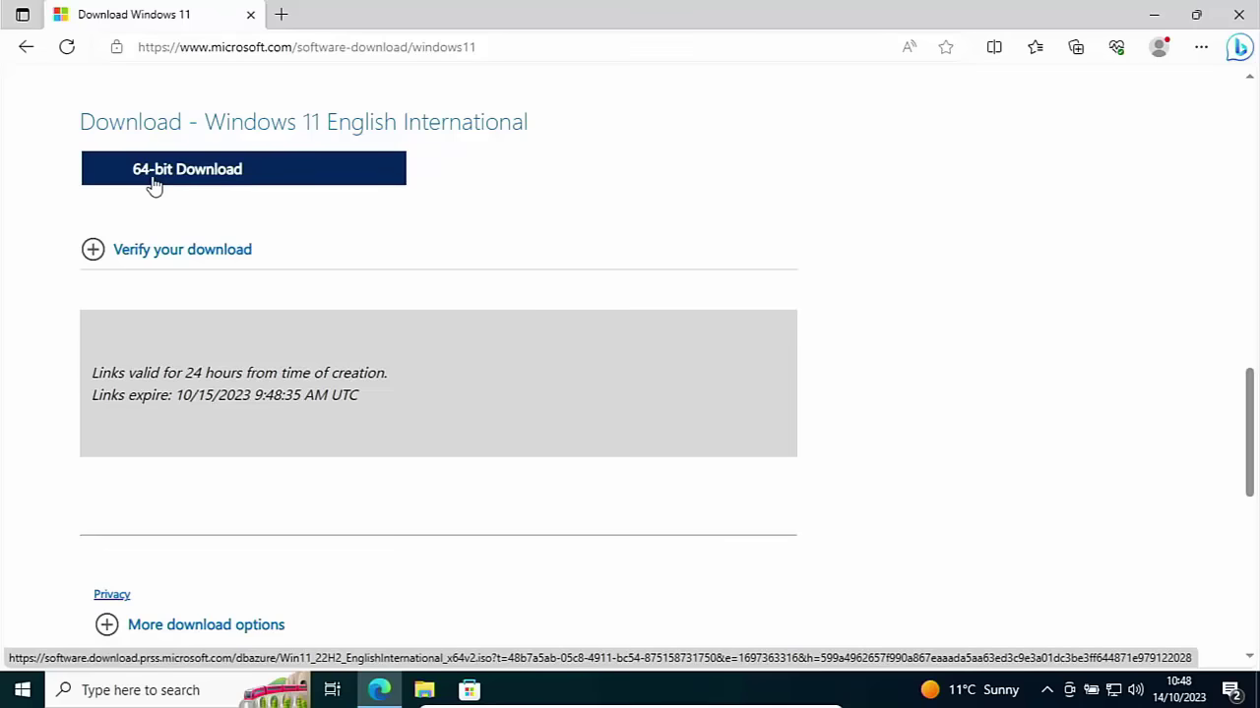
{"action": "left_click", "coordinate": [192, 179]}
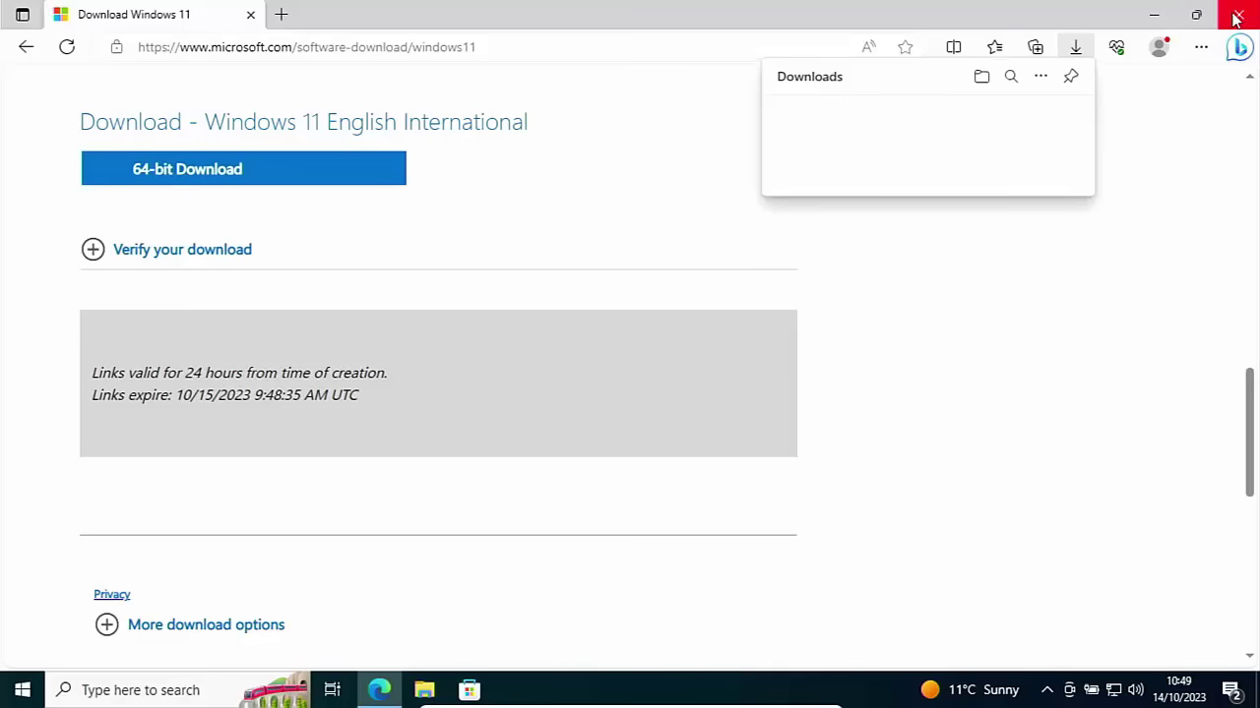
{"action": "left_click", "coordinate": [1236, 19]}
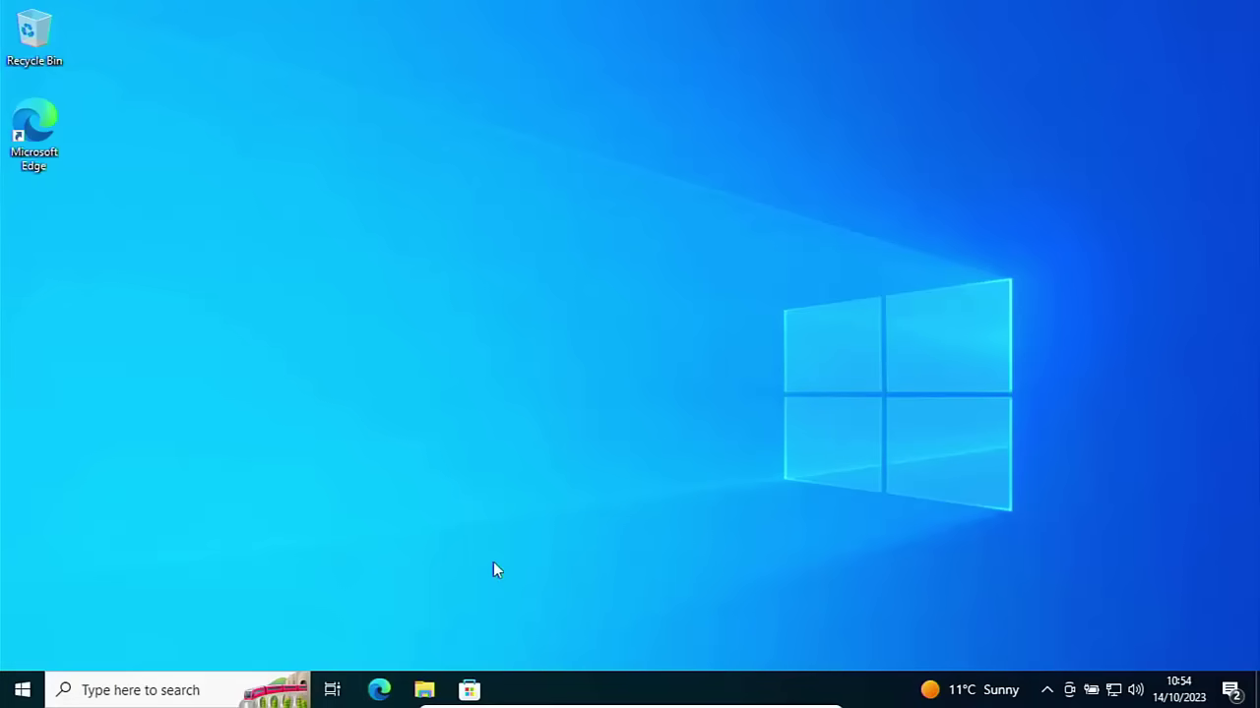
Step: Mount the Win11_22H2_EnglishInternational_x64v2 disc image from the Downloads folder in File Explorer, allowing it to open
{"action": "left_click", "coordinate": [421, 692]}
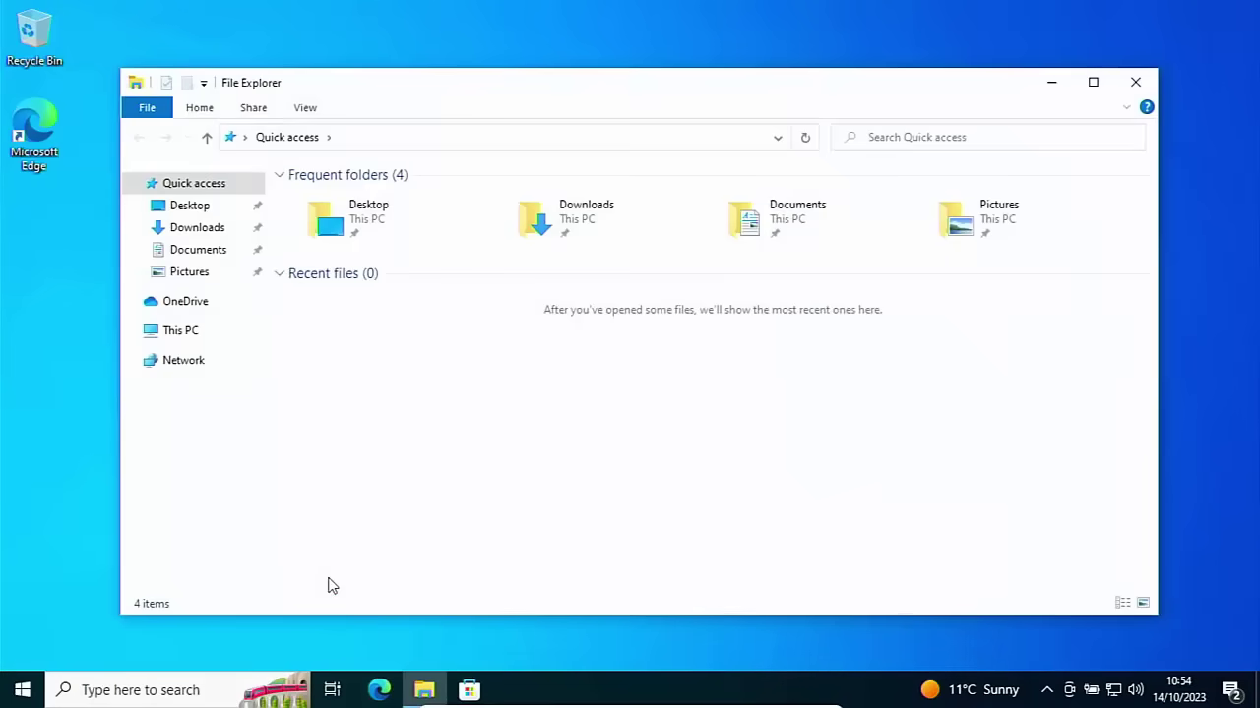
{"action": "left_click", "coordinate": [190, 232]}
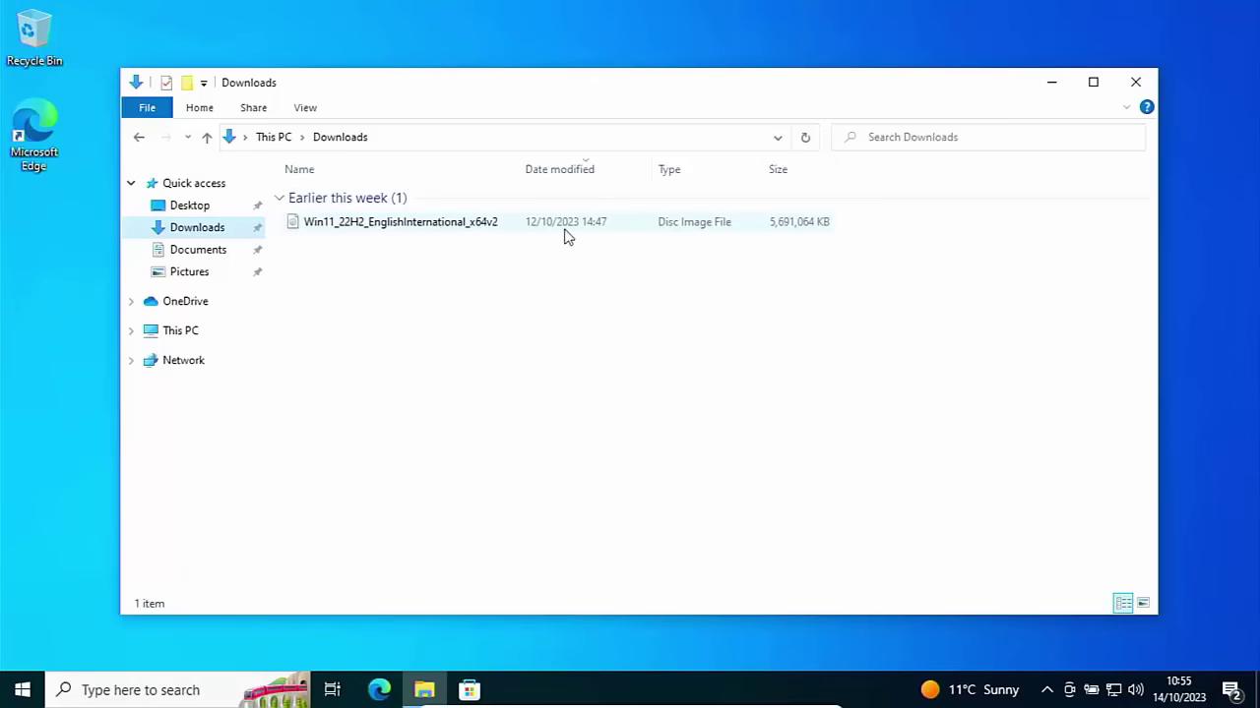
{"action": "left_click", "coordinate": [328, 225]}
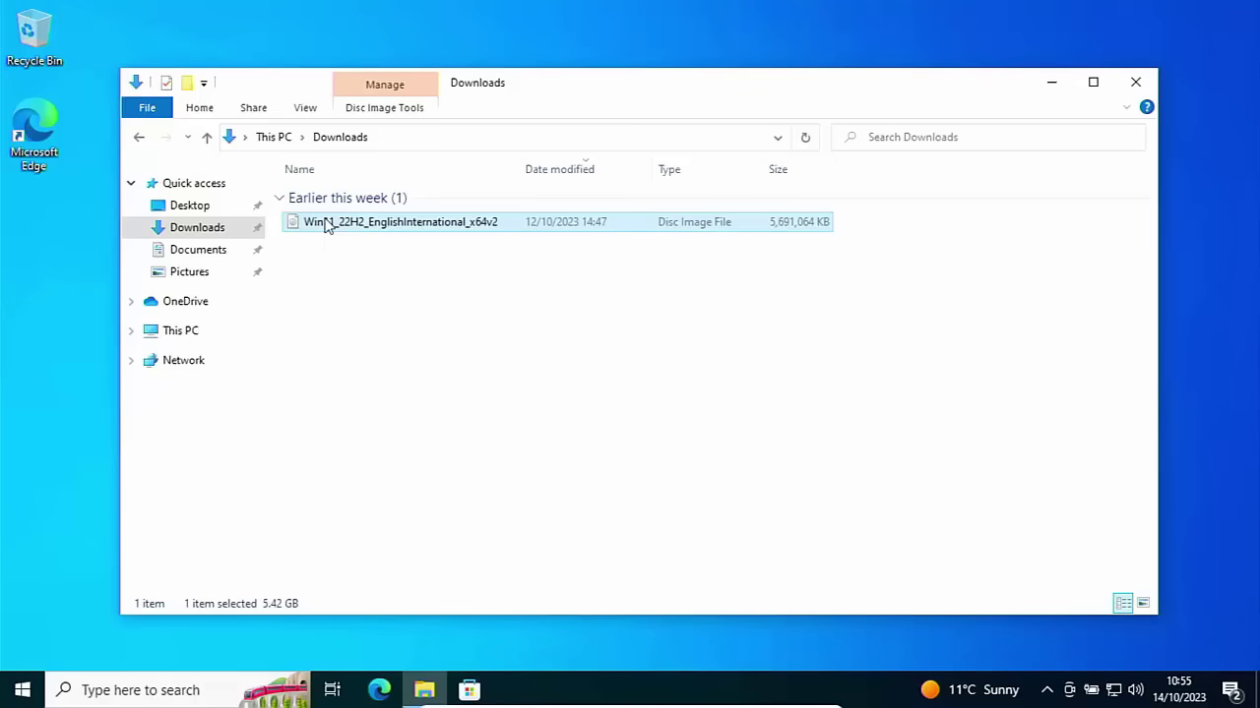
{"action": "right_click", "coordinate": [327, 225]}
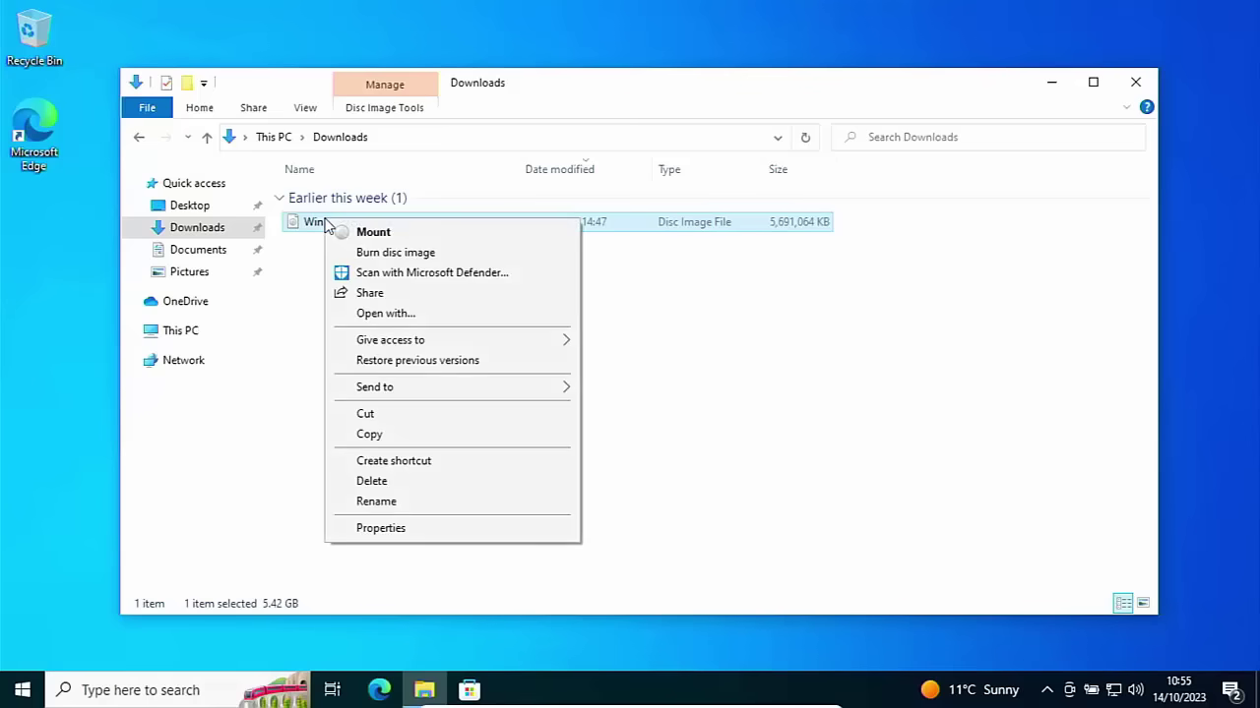
{"action": "left_click", "coordinate": [434, 234]}
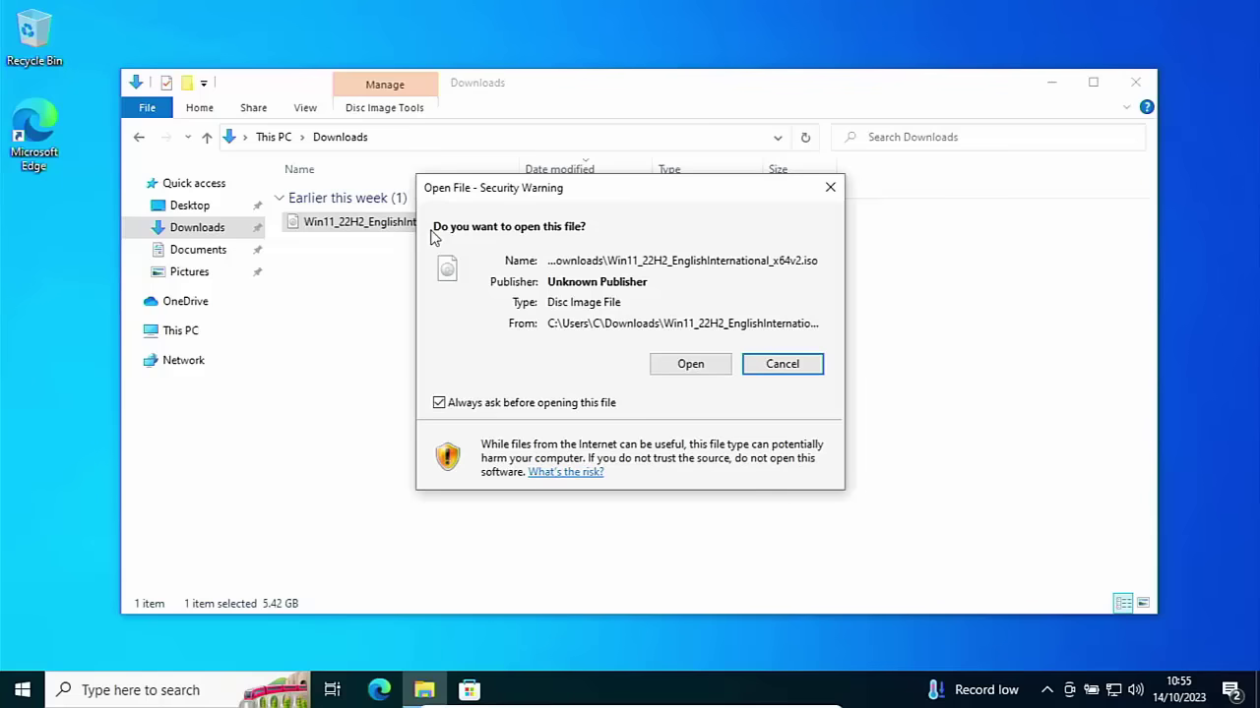
{"action": "left_click", "coordinate": [657, 370]}
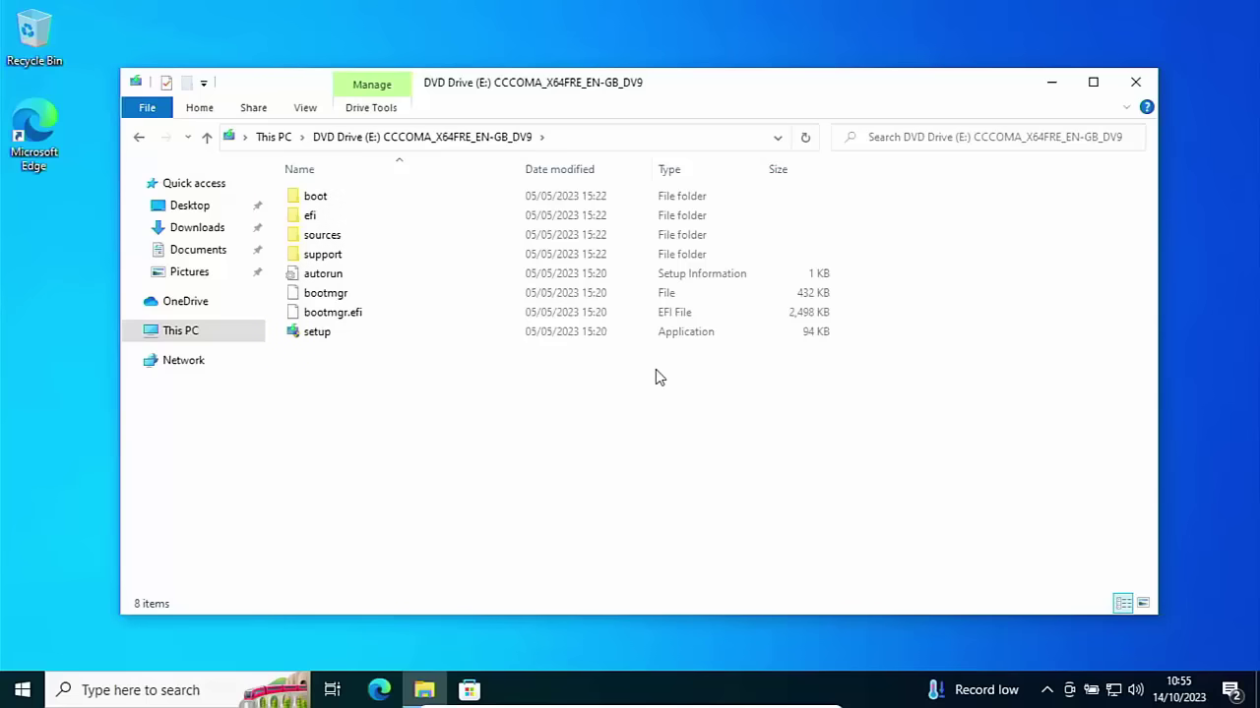
Step: Copy all files and folders from the mounted DVD drive (E:) into a new folder named win11 on Local Disk (C:)
{"action": "key", "text": "ctrl+a"}
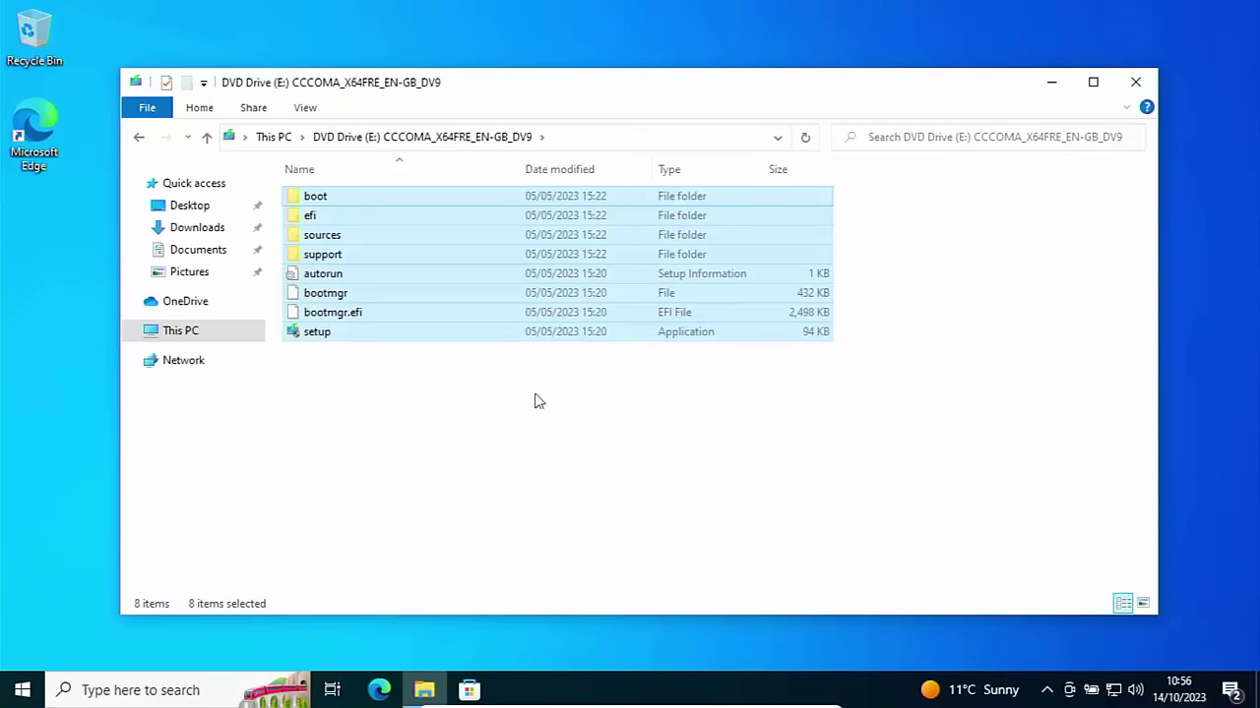
{"action": "left_click", "coordinate": [170, 336]}
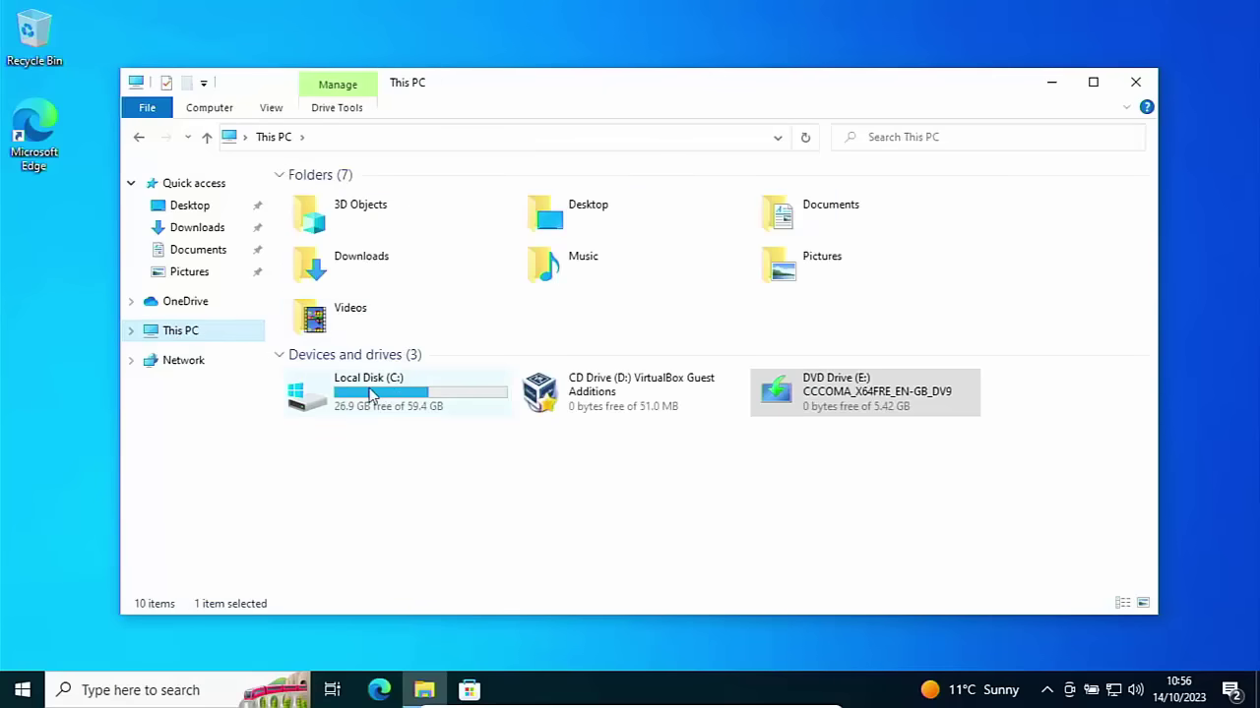
{"action": "double_click", "coordinate": [398, 384]}
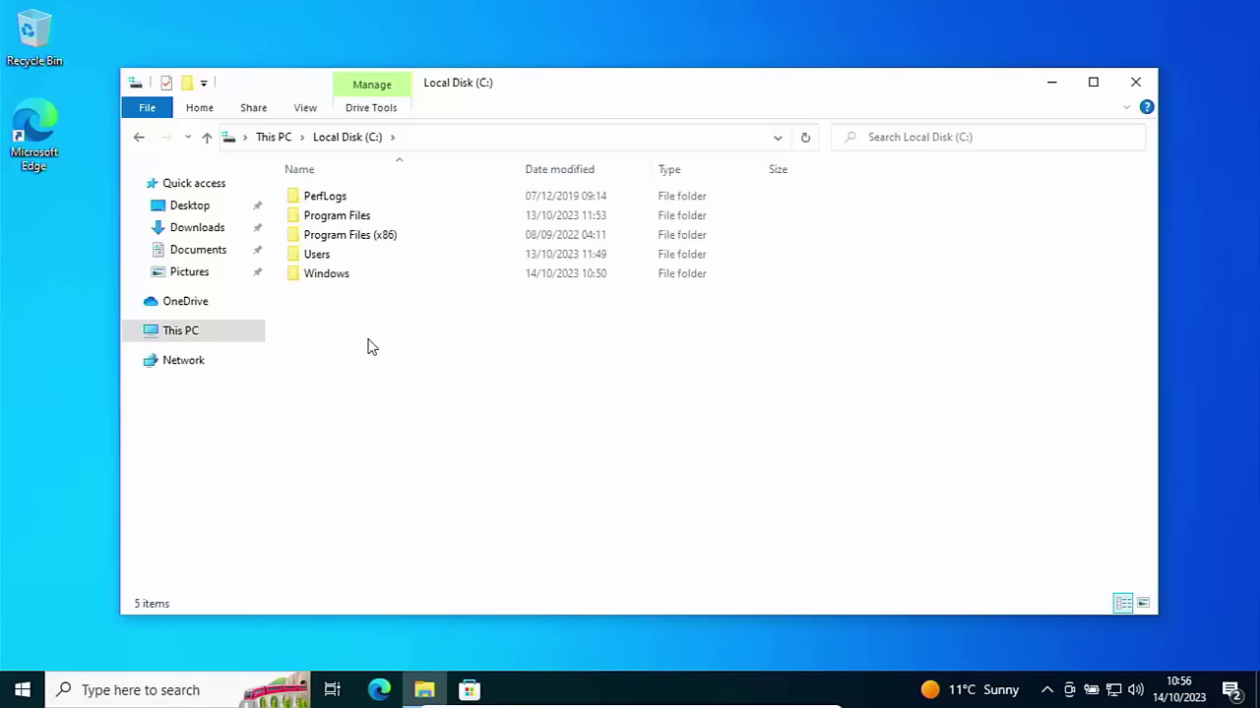
{"action": "right_click", "coordinate": [369, 344]}
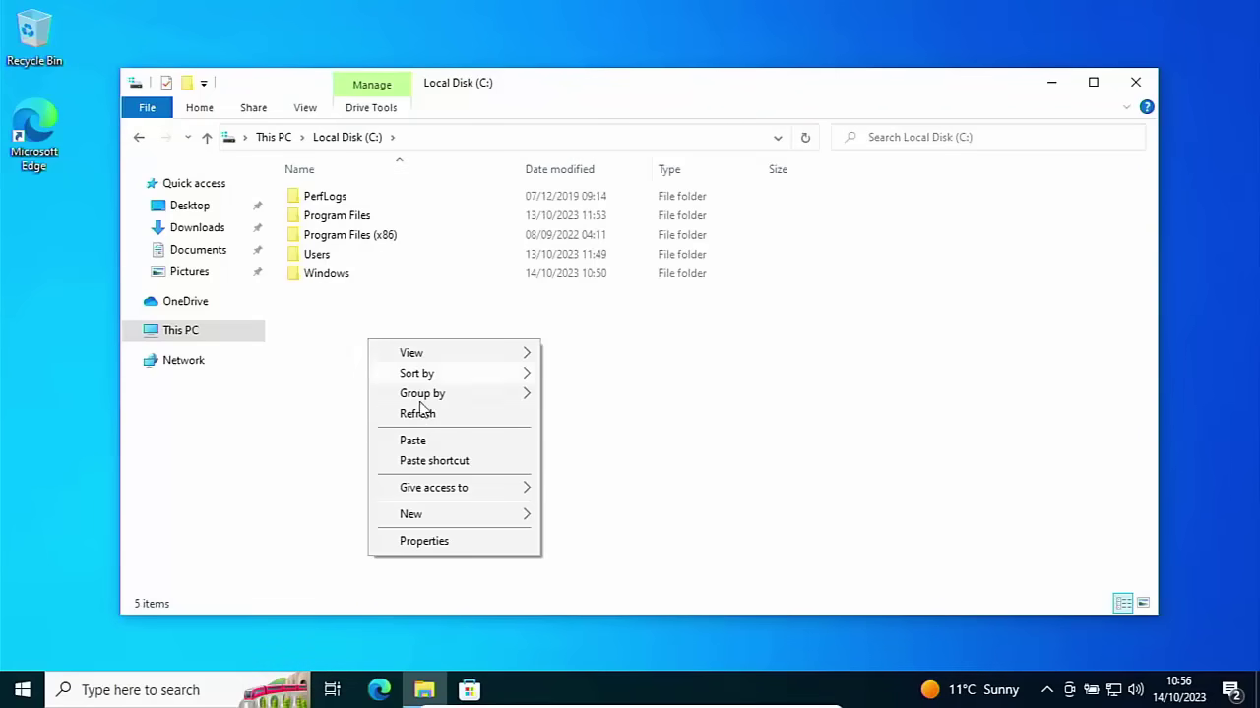
{"action": "mouse_move", "coordinate": [413, 514]}
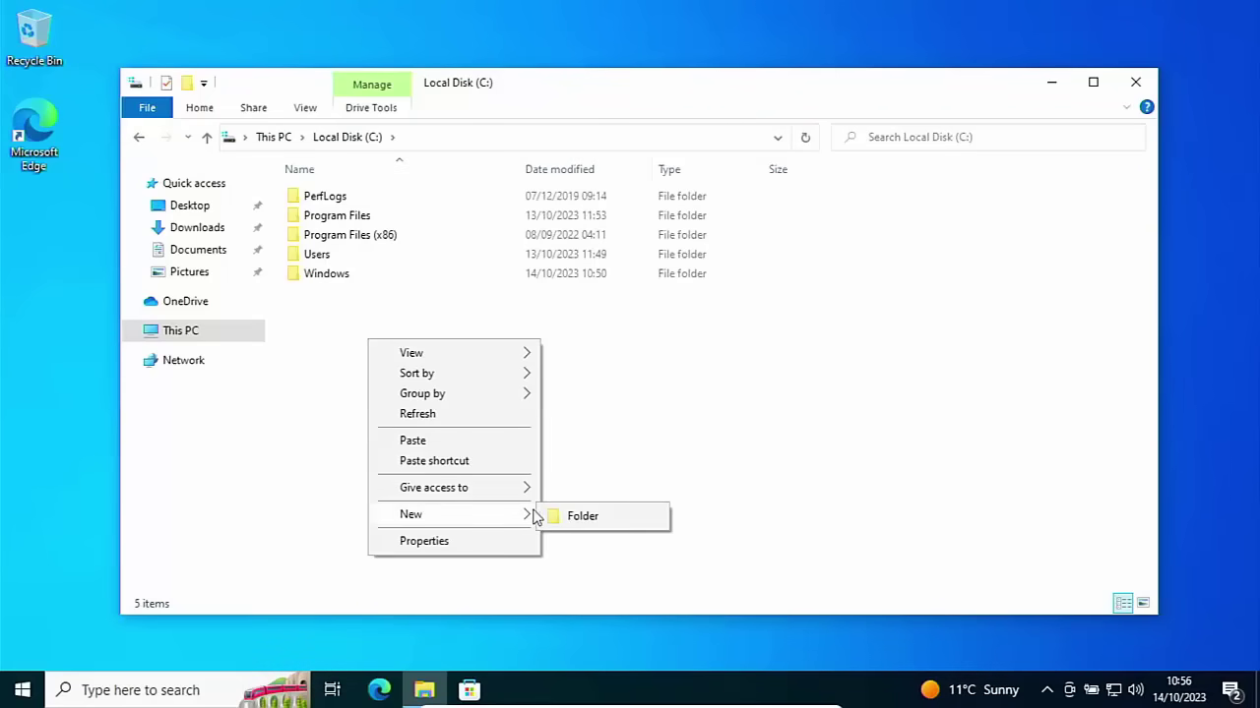
{"action": "left_click", "coordinate": [578, 519]}
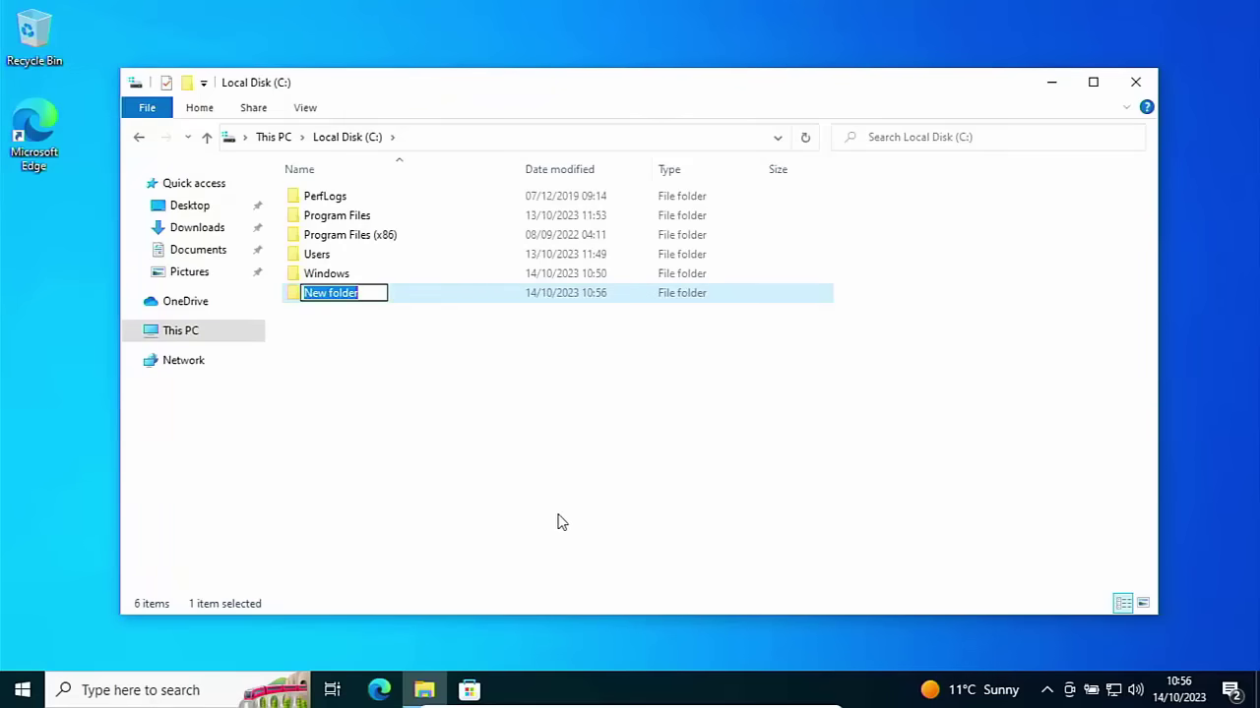
{"action": "type", "text": "win11"}
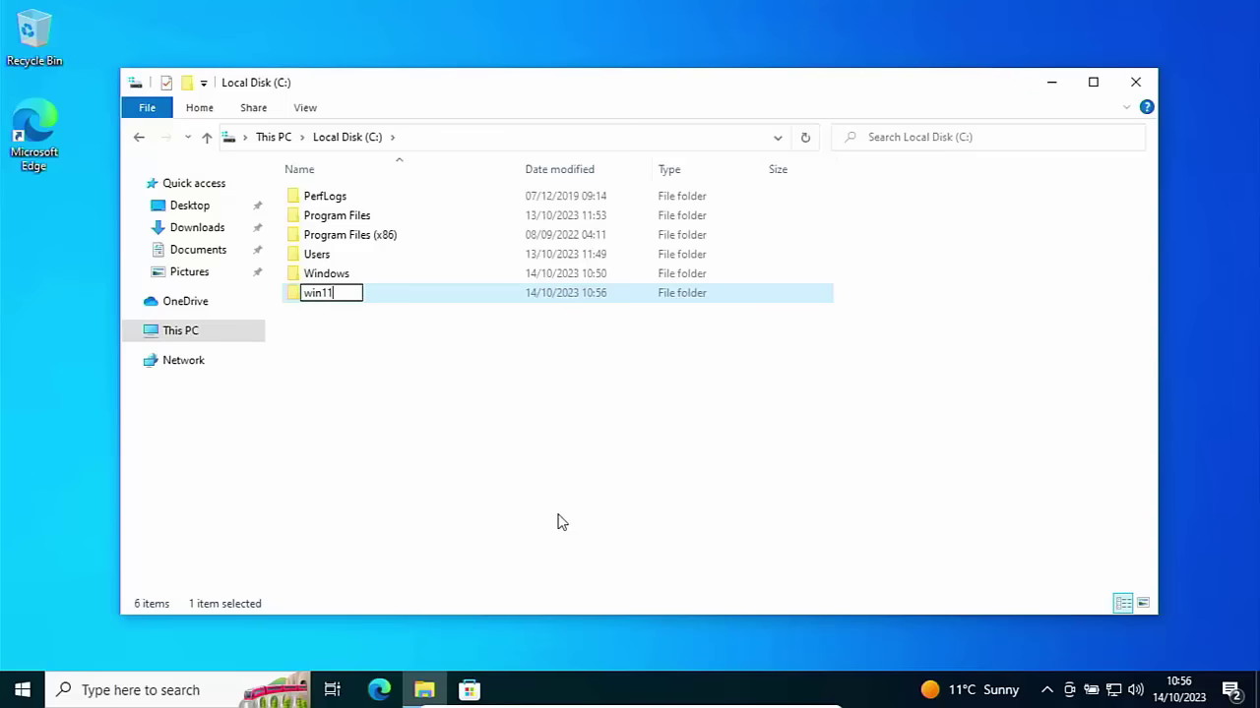
{"action": "key", "text": "Return"}
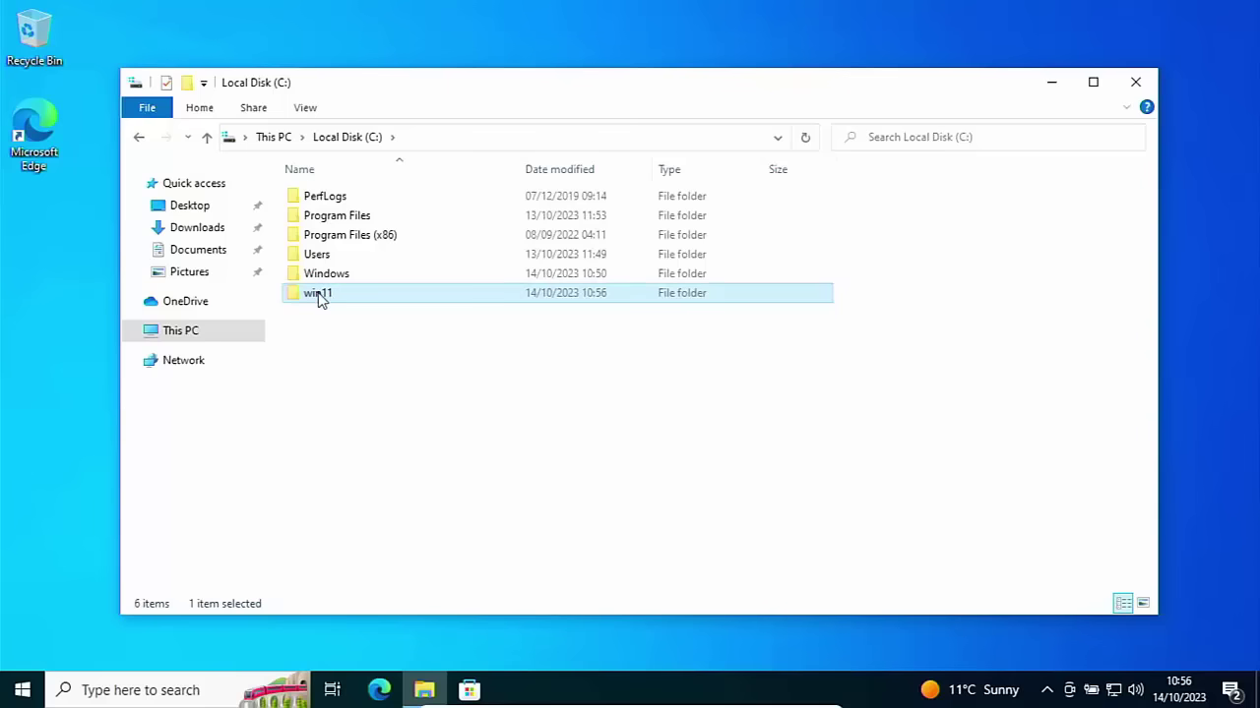
{"action": "double_click", "coordinate": [360, 294]}
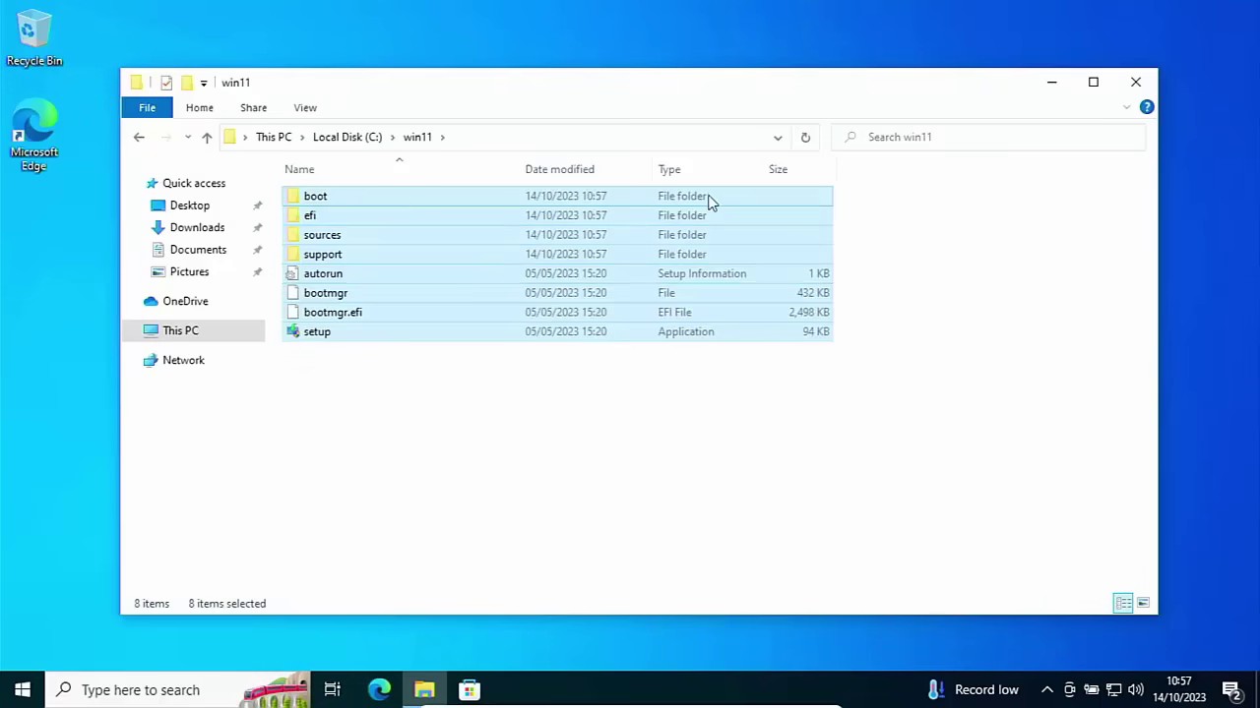
Step: Close the win11 folder window and open Command Prompt as administrator, allowing it to make changes to the device
{"action": "left_click", "coordinate": [1137, 83]}
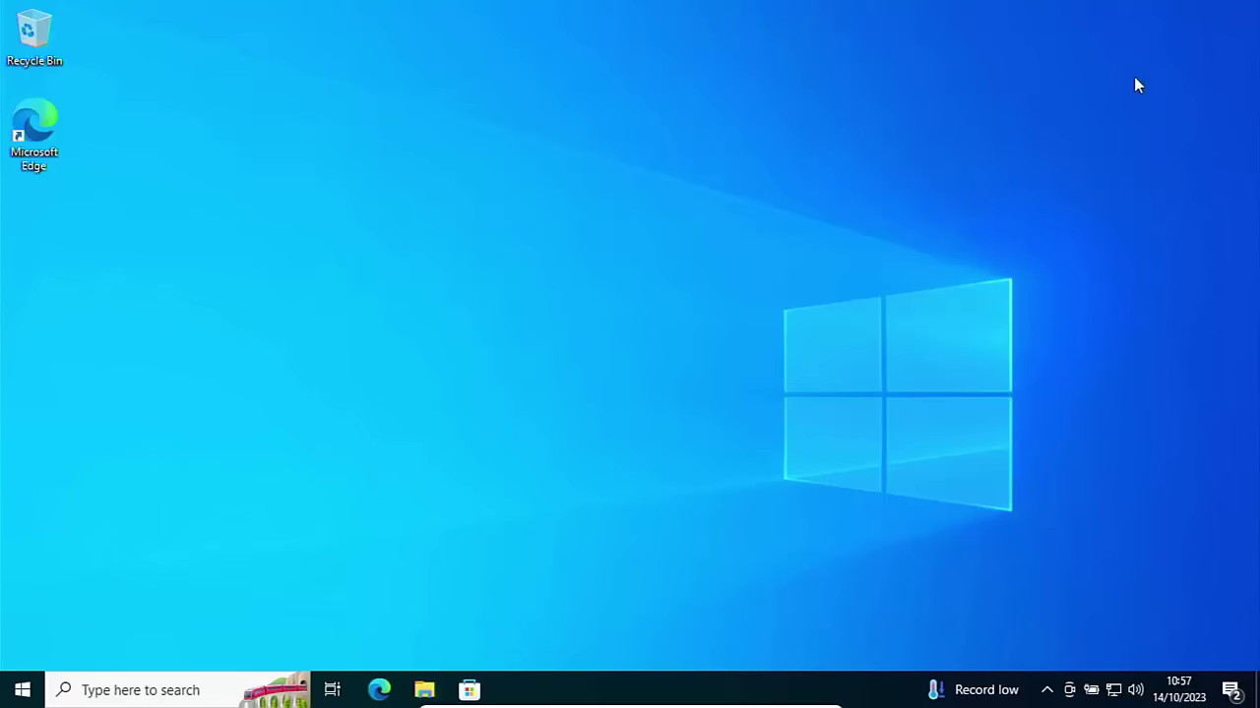
{"action": "left_click", "coordinate": [26, 693]}
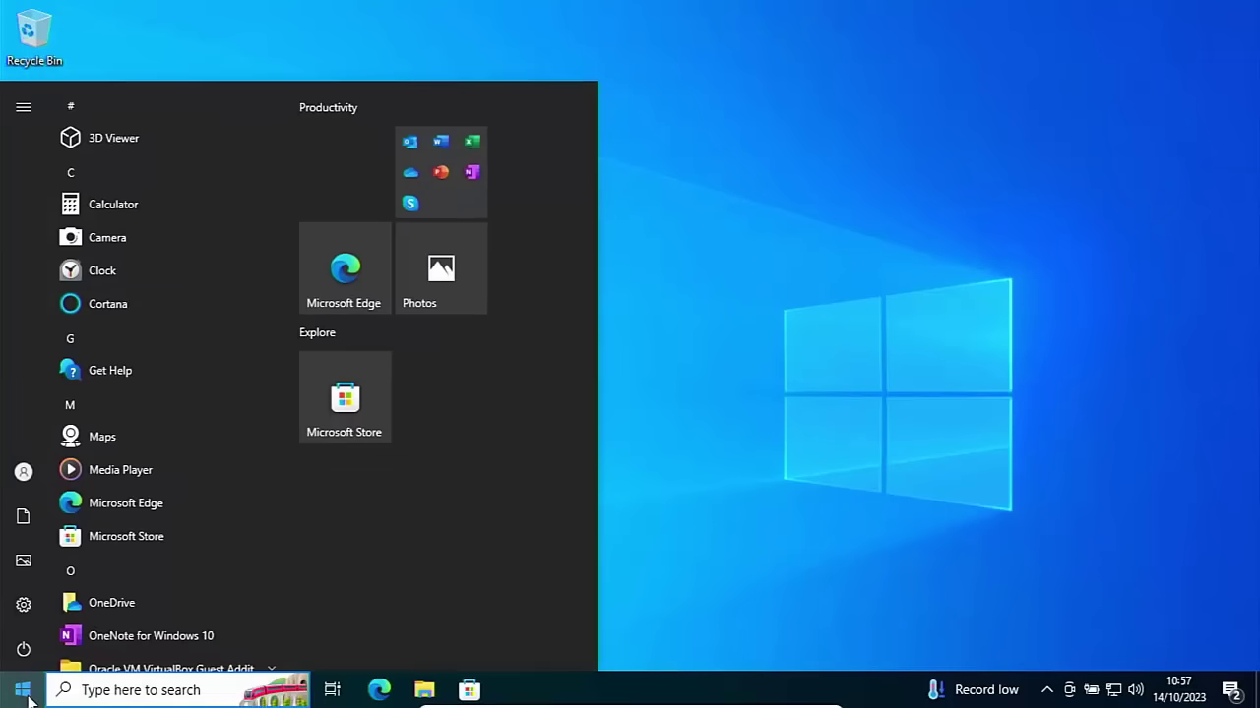
{"action": "type", "text": "cmd"}
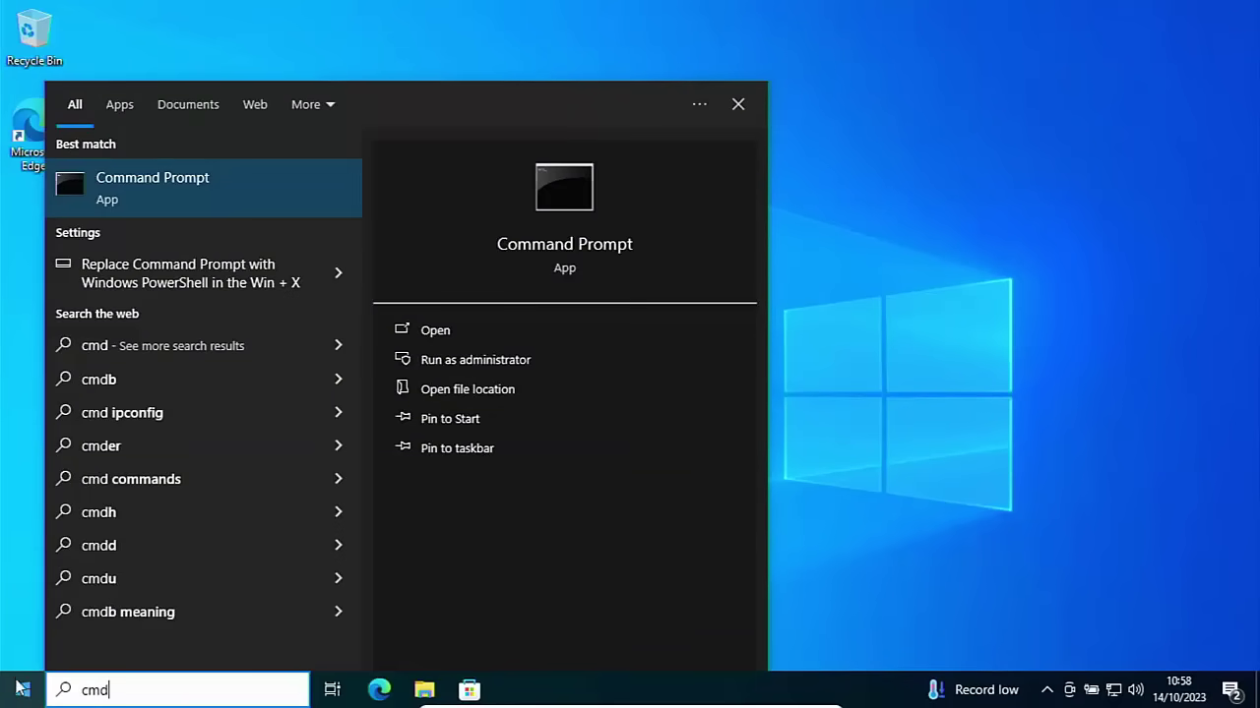
{"action": "right_click", "coordinate": [143, 204]}
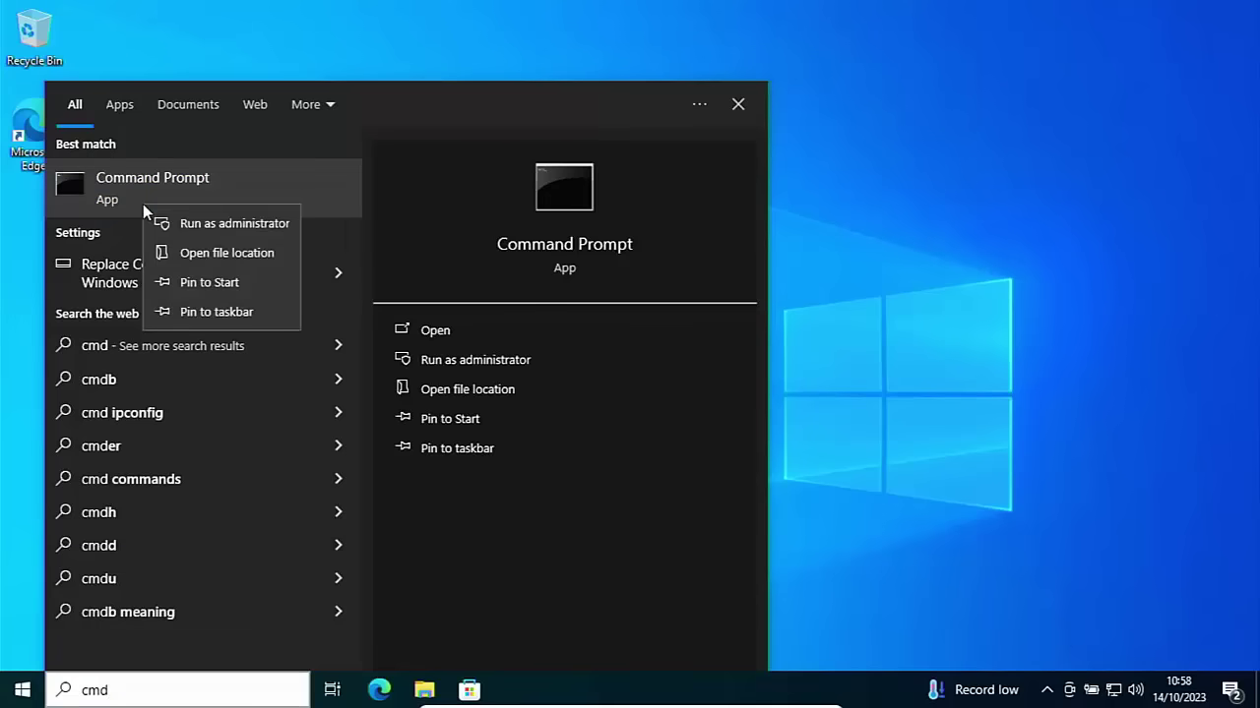
{"action": "left_click", "coordinate": [264, 225]}
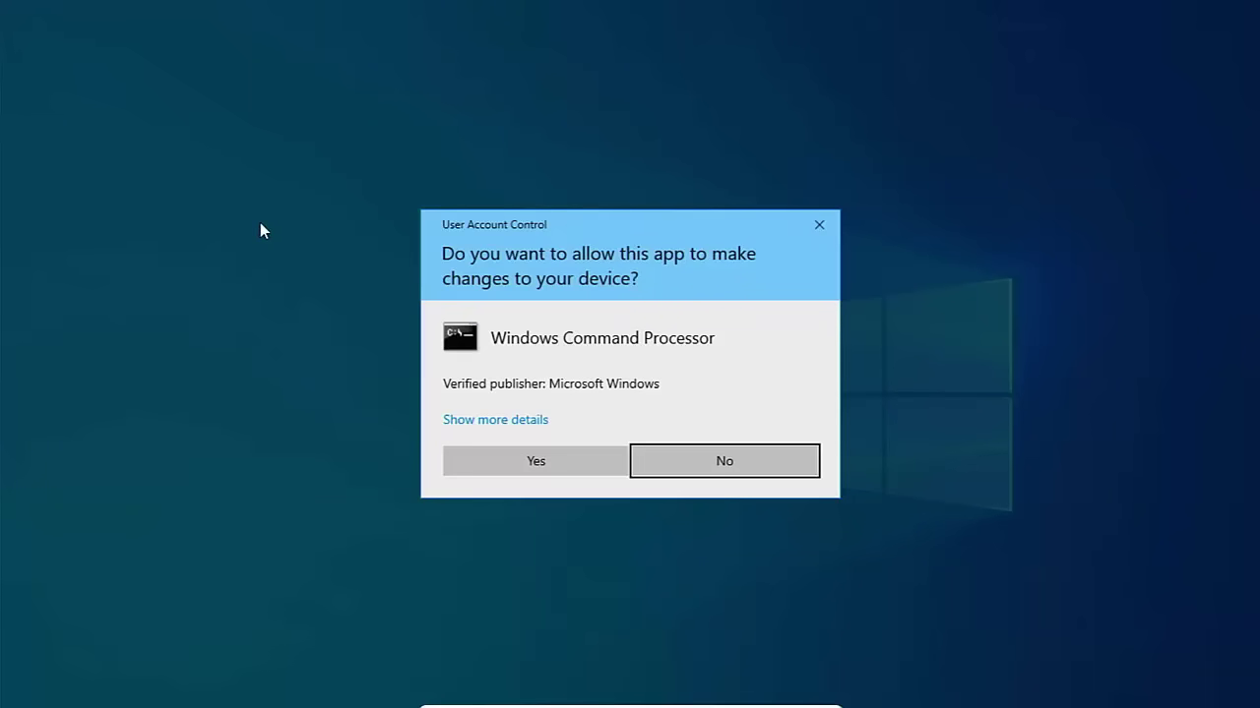
{"action": "left_click", "coordinate": [516, 468]}
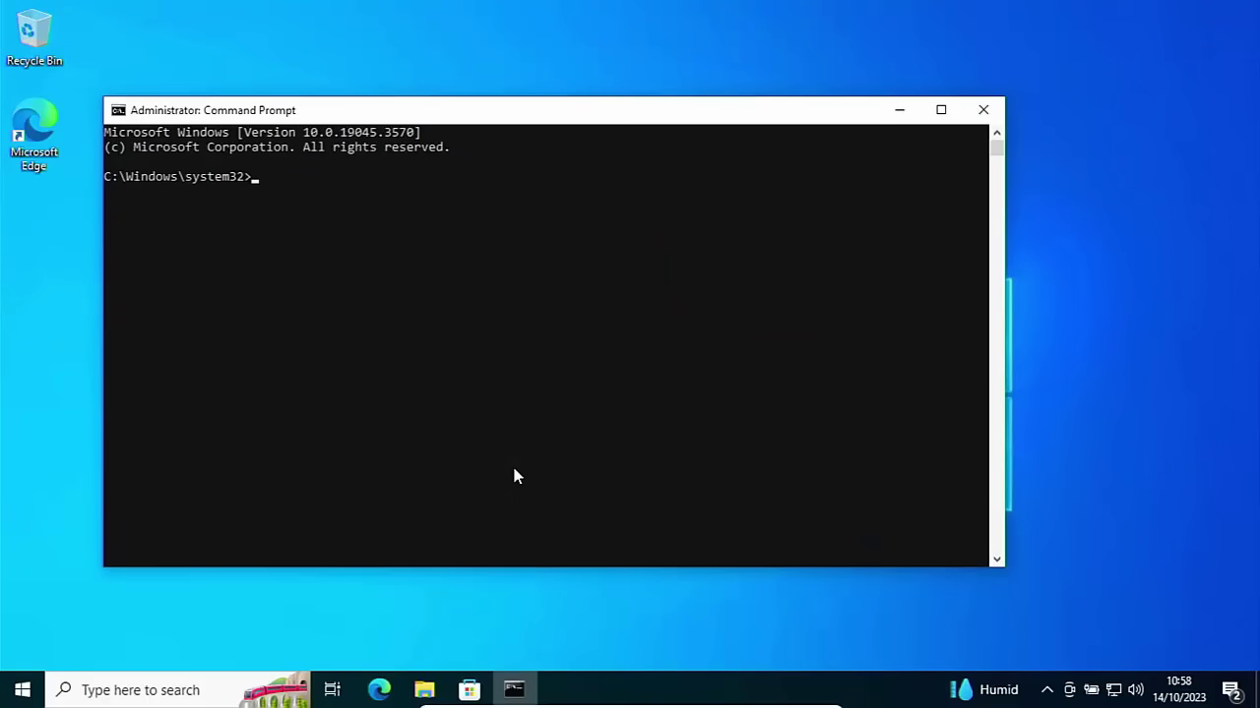
Step: Launch Windows Setup in server mode by running c:\win11\setup.exe /product server at the command prompt
{"action": "type", "text": "c:\\win11\\setup.exe"}
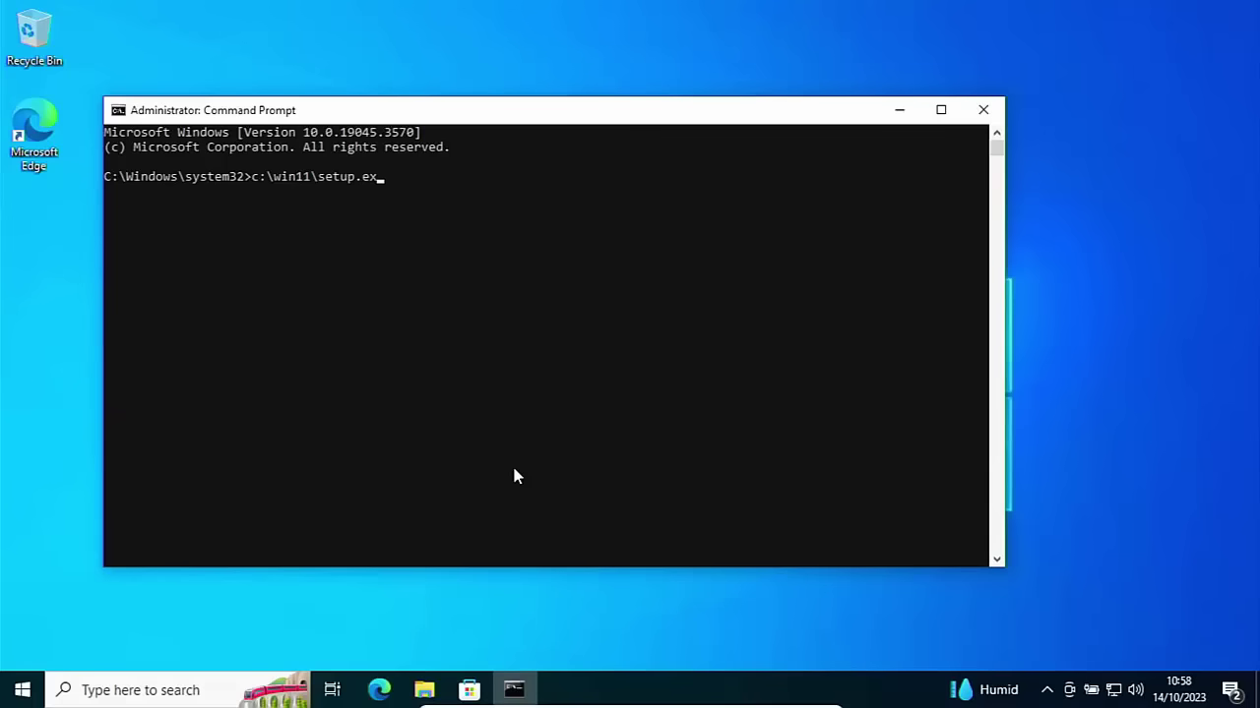
{"action": "type", "text": " /product server"}
{"action": "key", "text": "Return"}
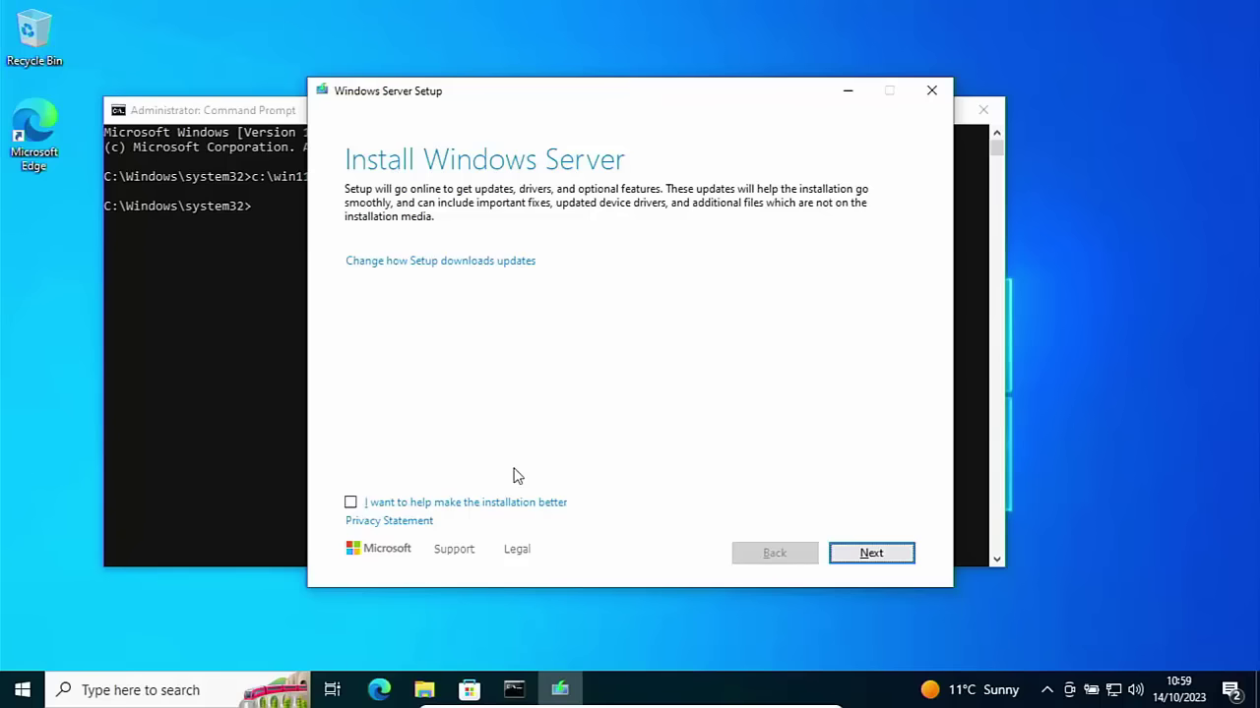
Step: Accept the licence terms, choose to keep files, settings, and apps, and start the Windows 11 Pro installation
{"action": "left_click", "coordinate": [870, 558]}
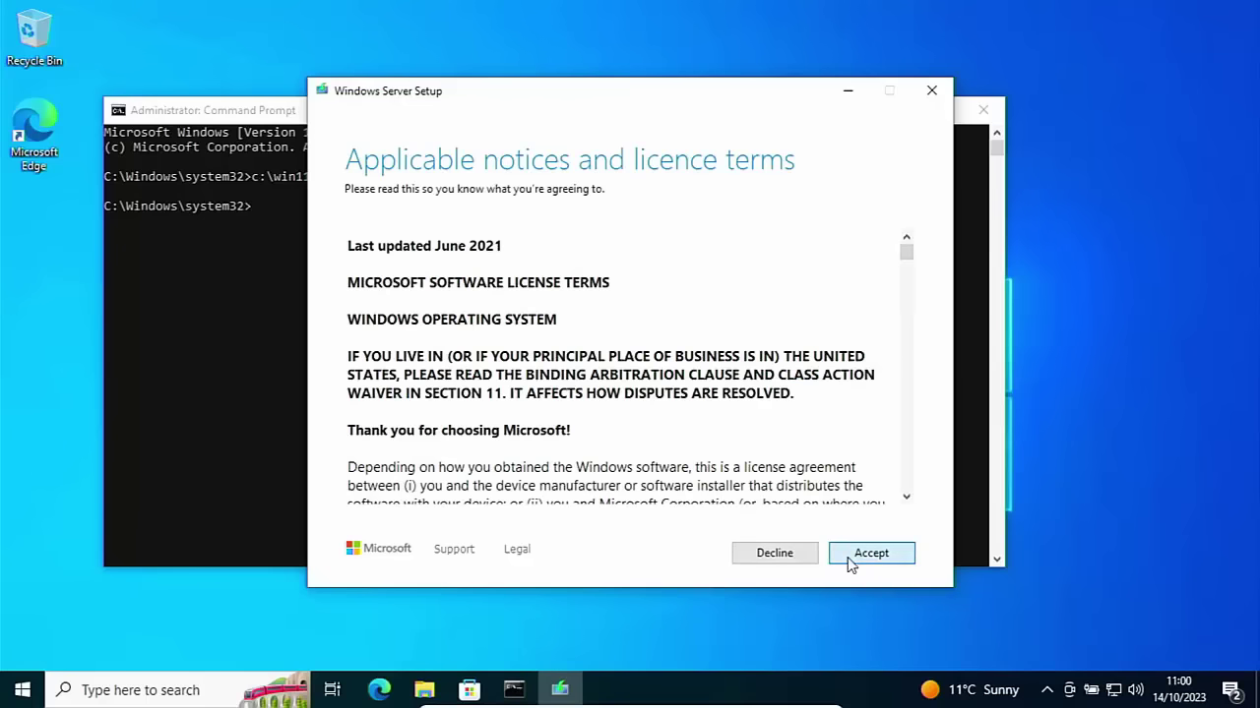
{"action": "left_click", "coordinate": [848, 563]}
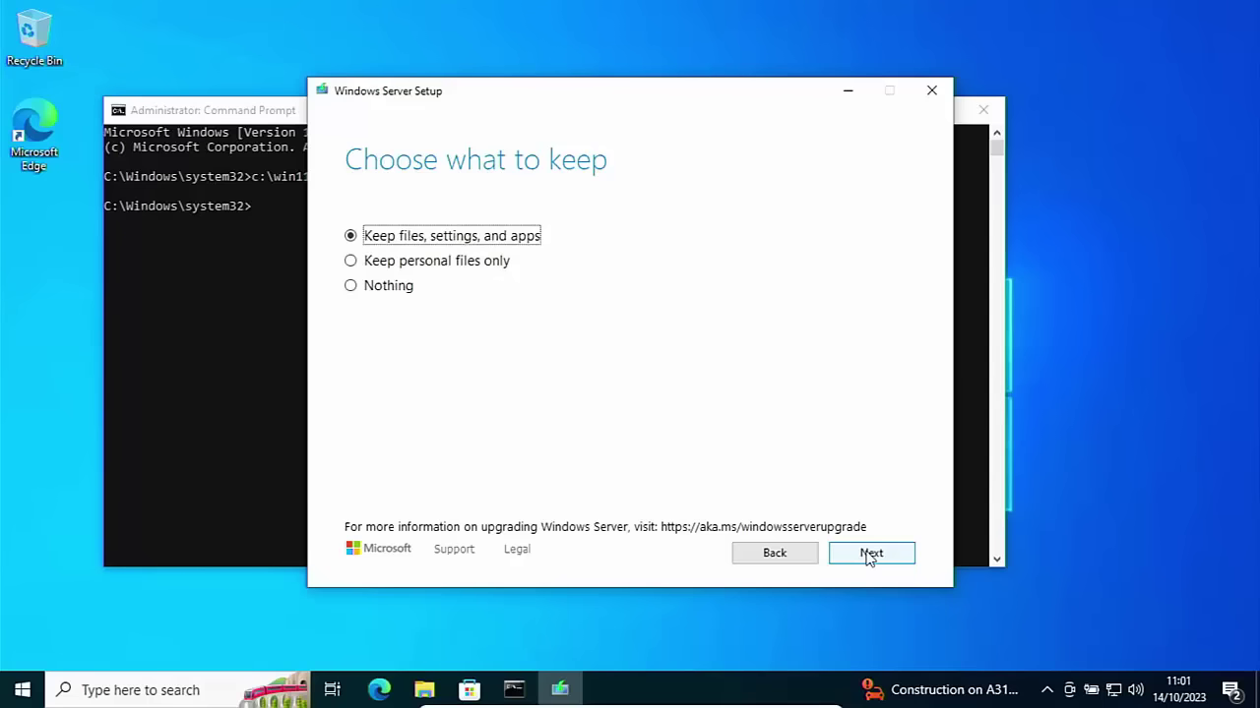
{"action": "left_click", "coordinate": [870, 555]}
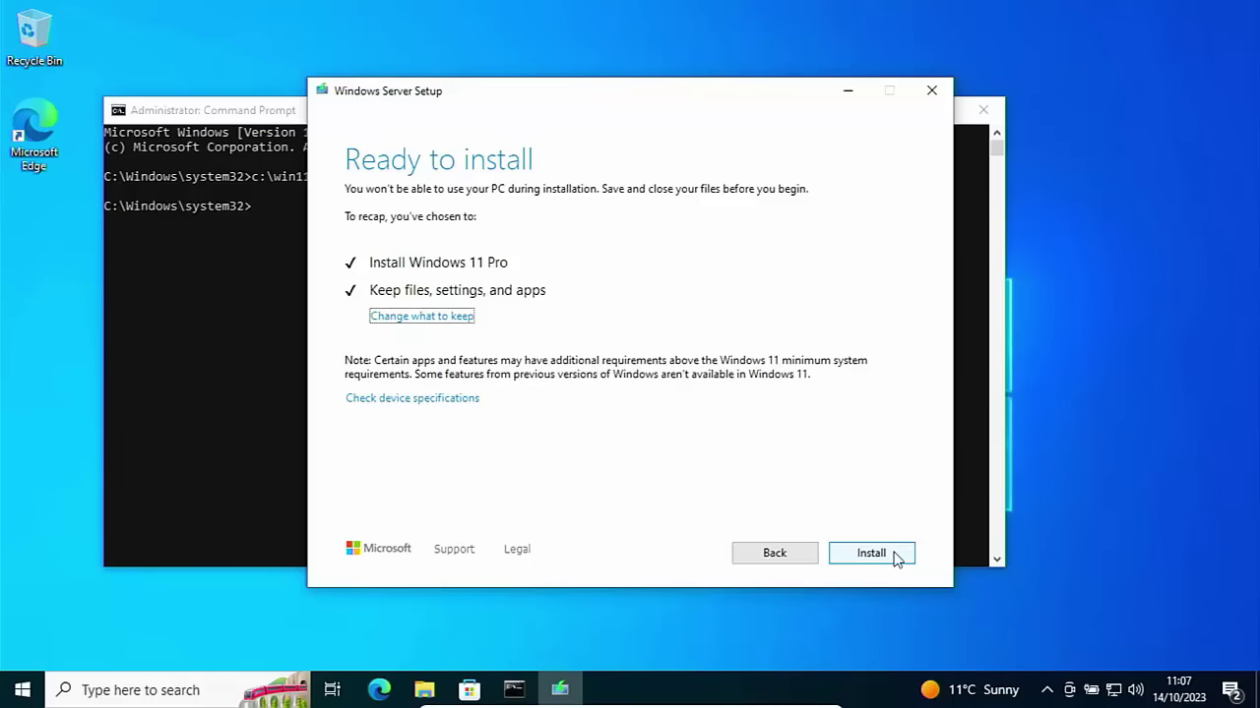
{"action": "left_click", "coordinate": [895, 554]}
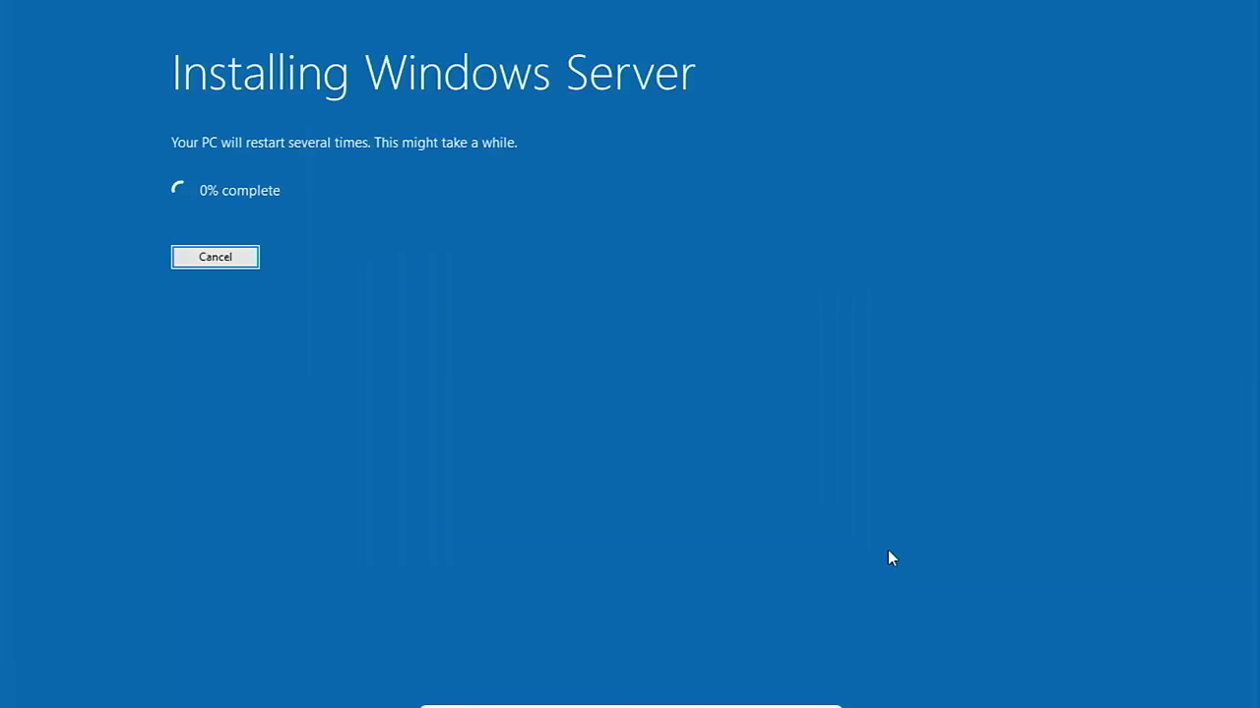